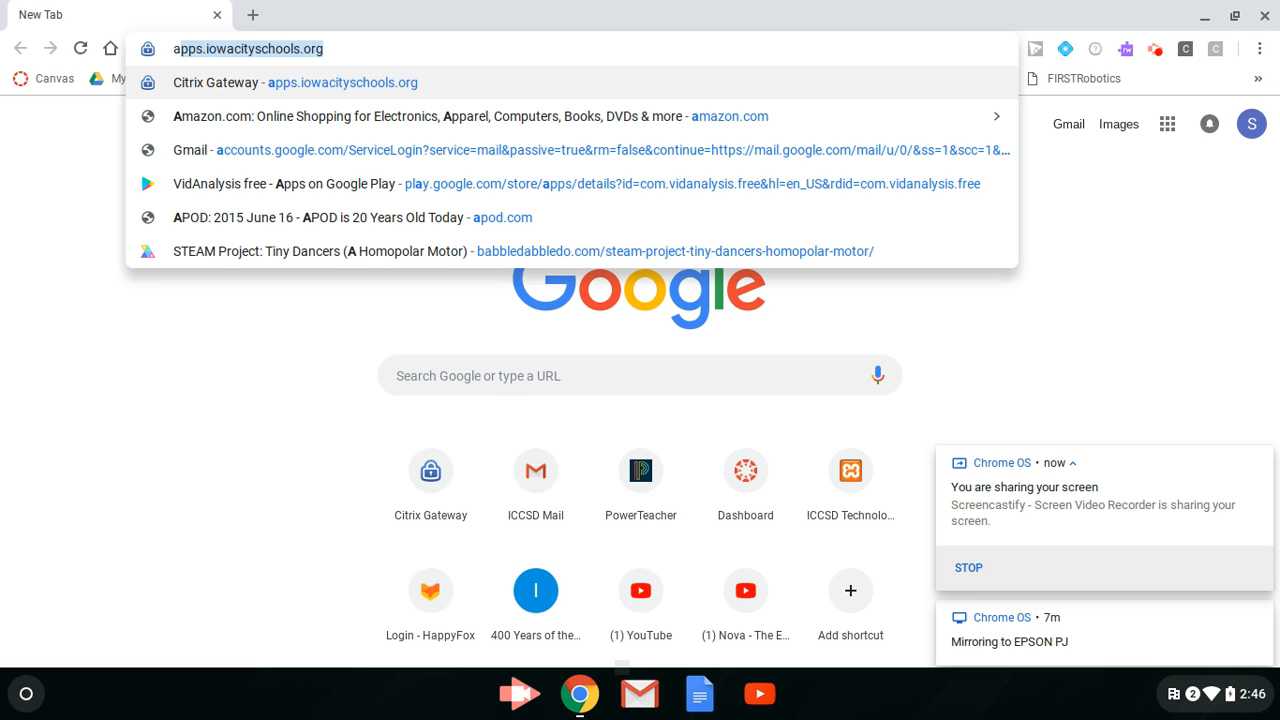
Go to apps.iowacityschools.org, log on with the saved credentials and show all available apps
{"action": "key", "text": "Return"}
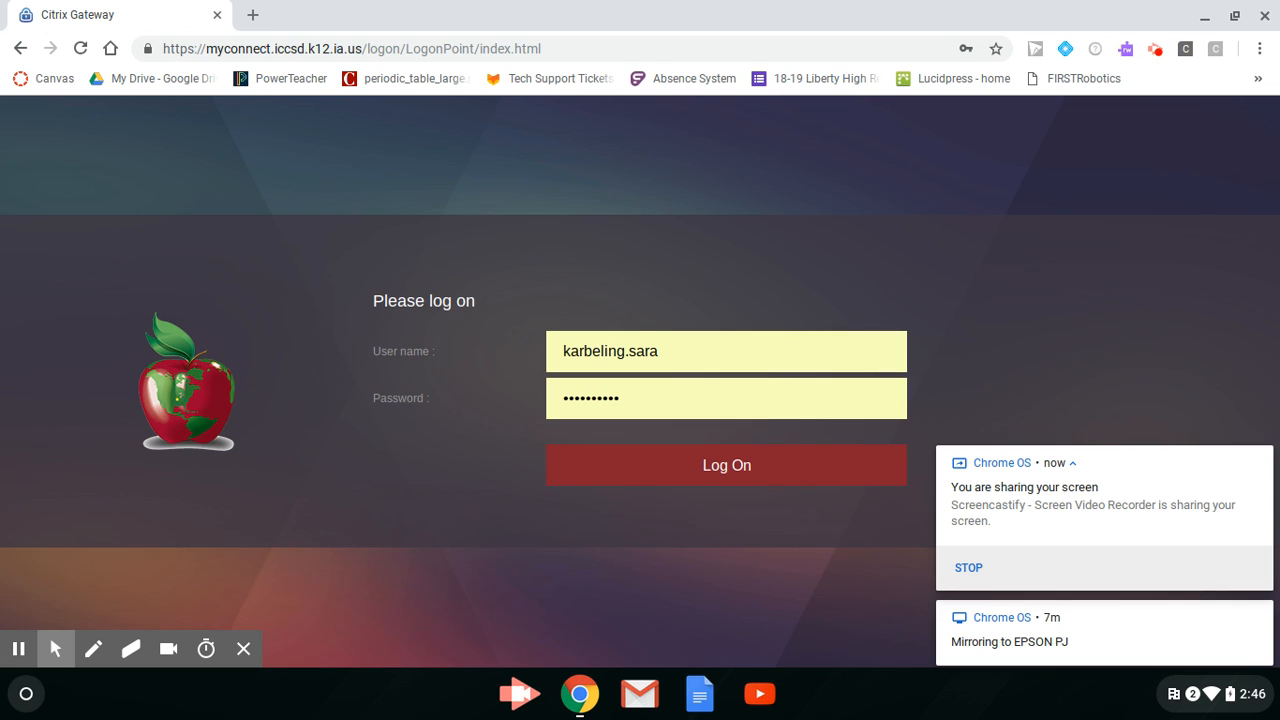
{"action": "left_click", "coordinate": [719, 469]}
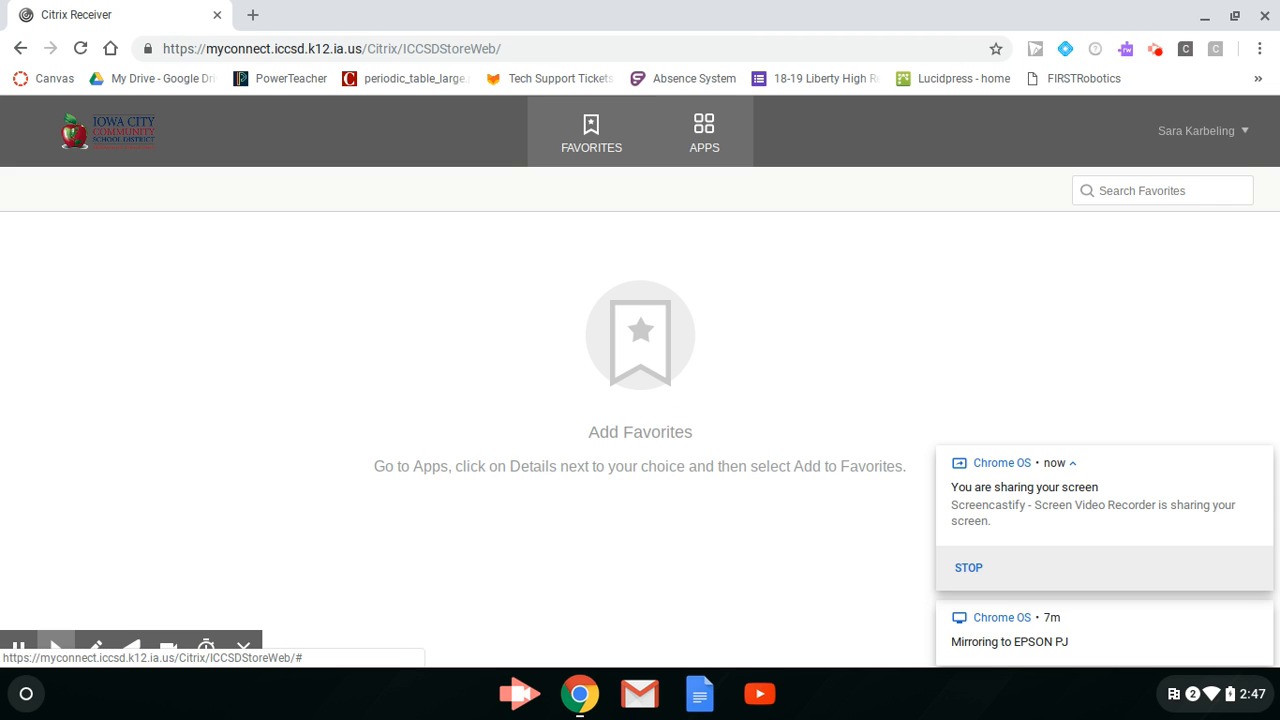
{"action": "left_click", "coordinate": [724, 138]}
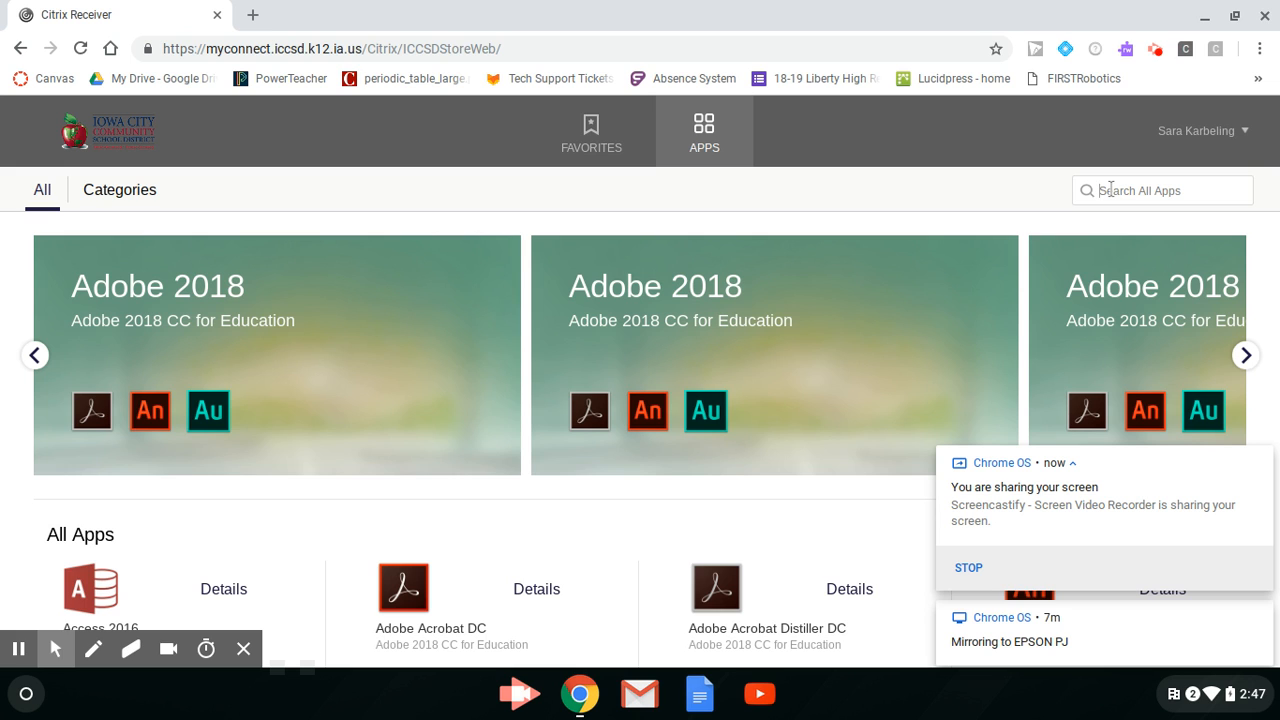
Search the apps for "we", launch WebDrive and close its server list window once the Google Drive is connected
{"action": "type", "text": "we"}
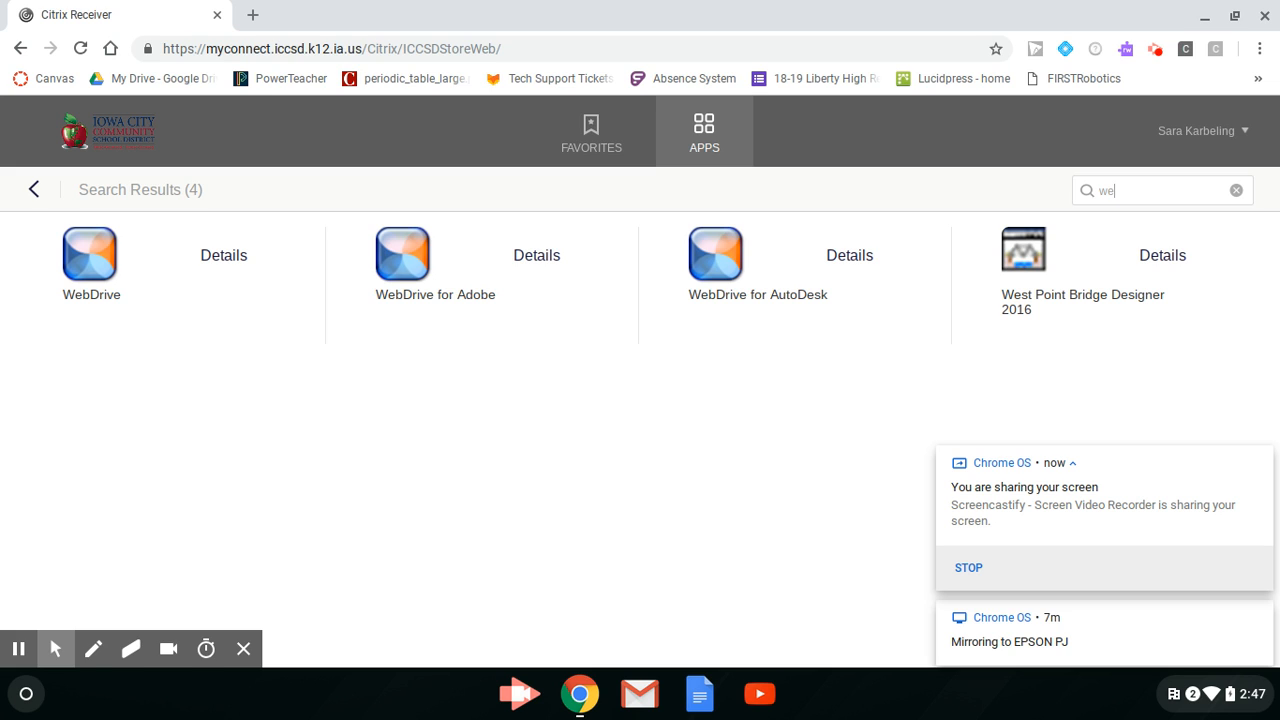
{"action": "left_click", "coordinate": [115, 251]}
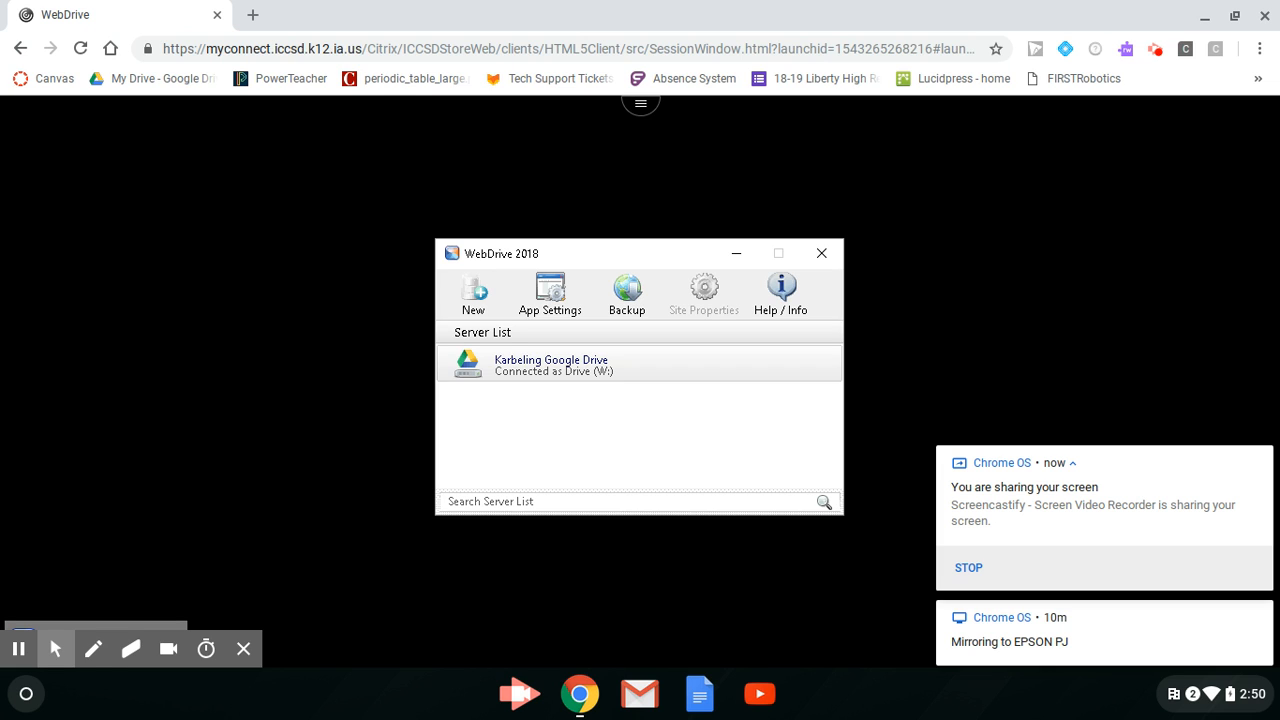
{"action": "left_click", "coordinate": [821, 253]}
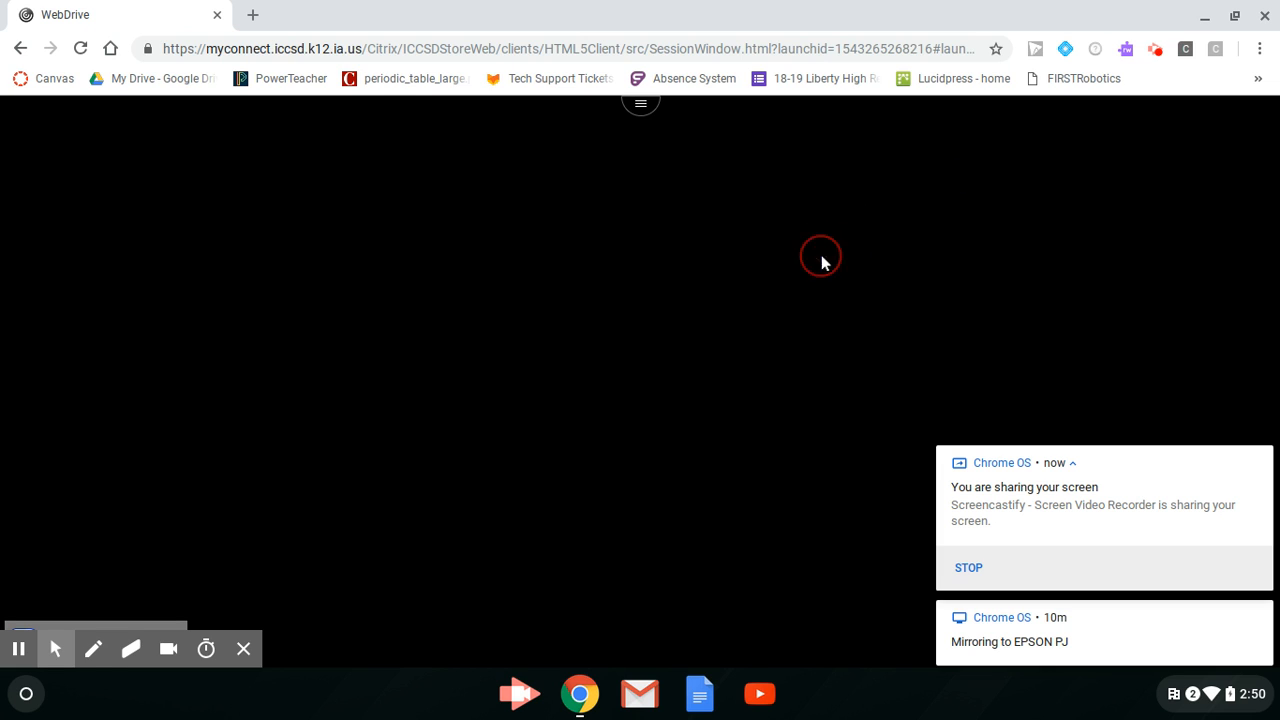
Leave the WebDrive session and return to the app portal at apps.iowacityschools.org
{"action": "left_click", "coordinate": [253, 46]}
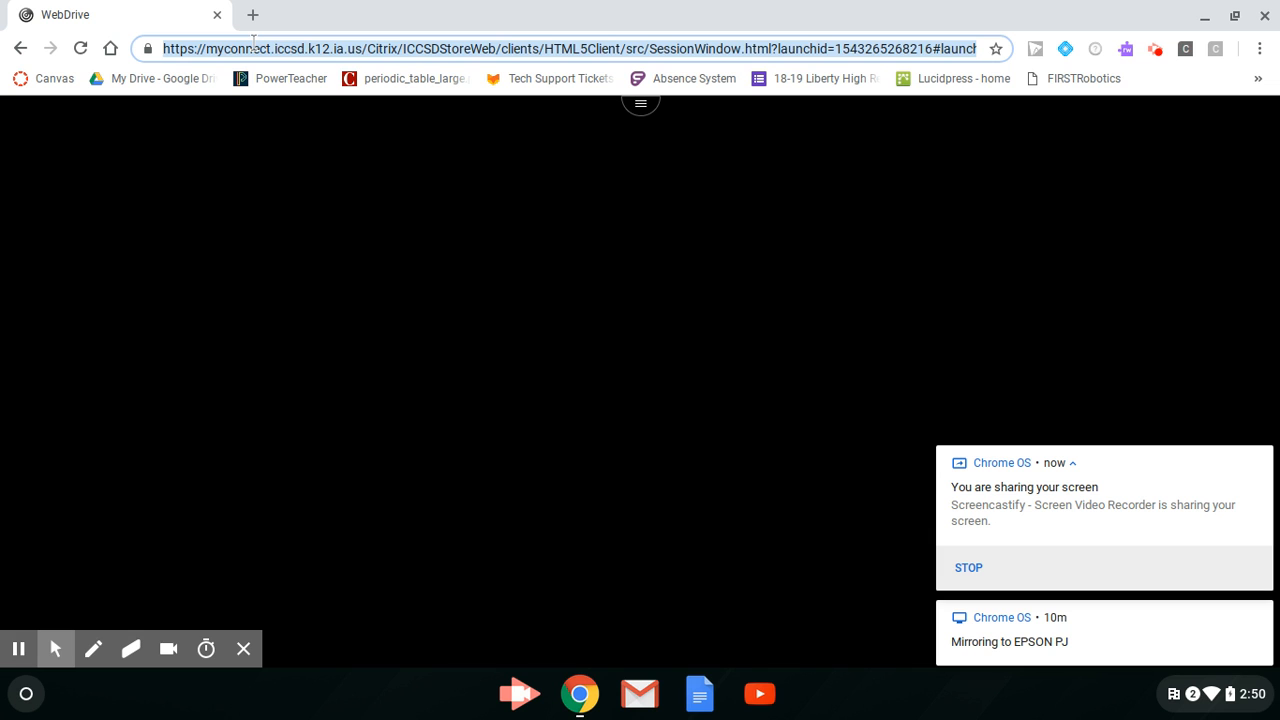
{"action": "type", "text": "apps.iowacityschools.org"}
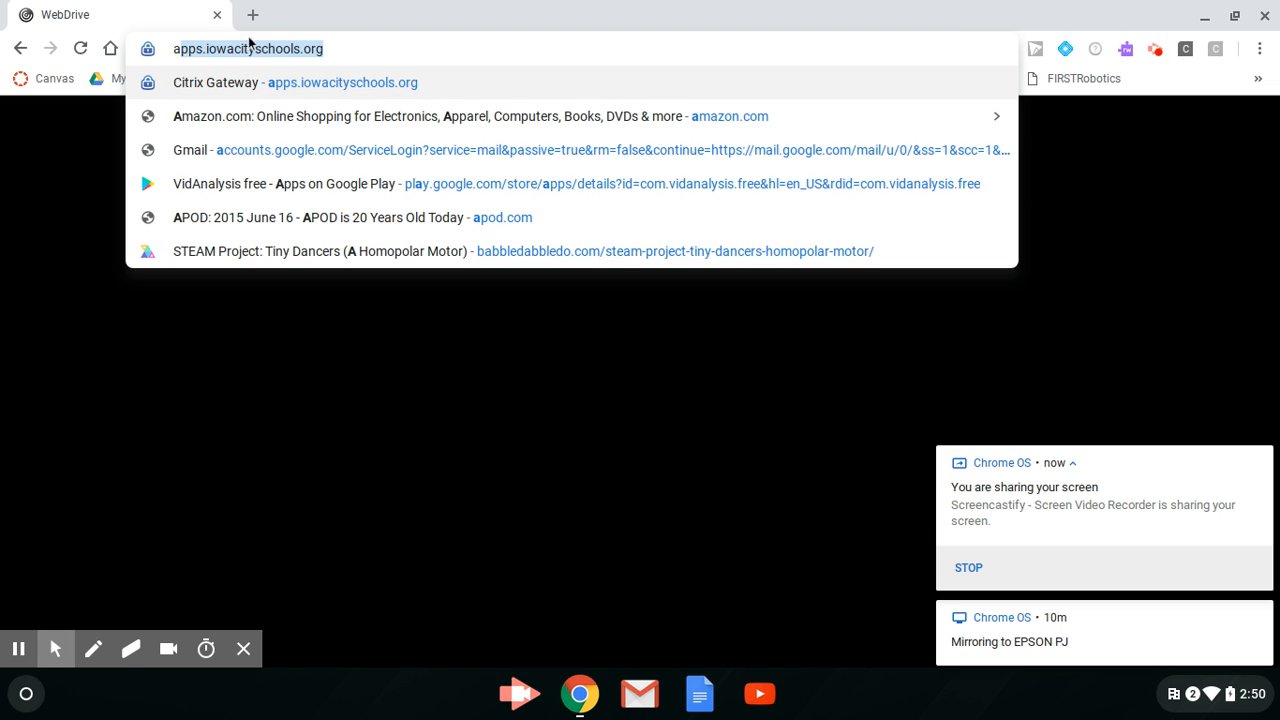
{"action": "key", "text": "Return"}
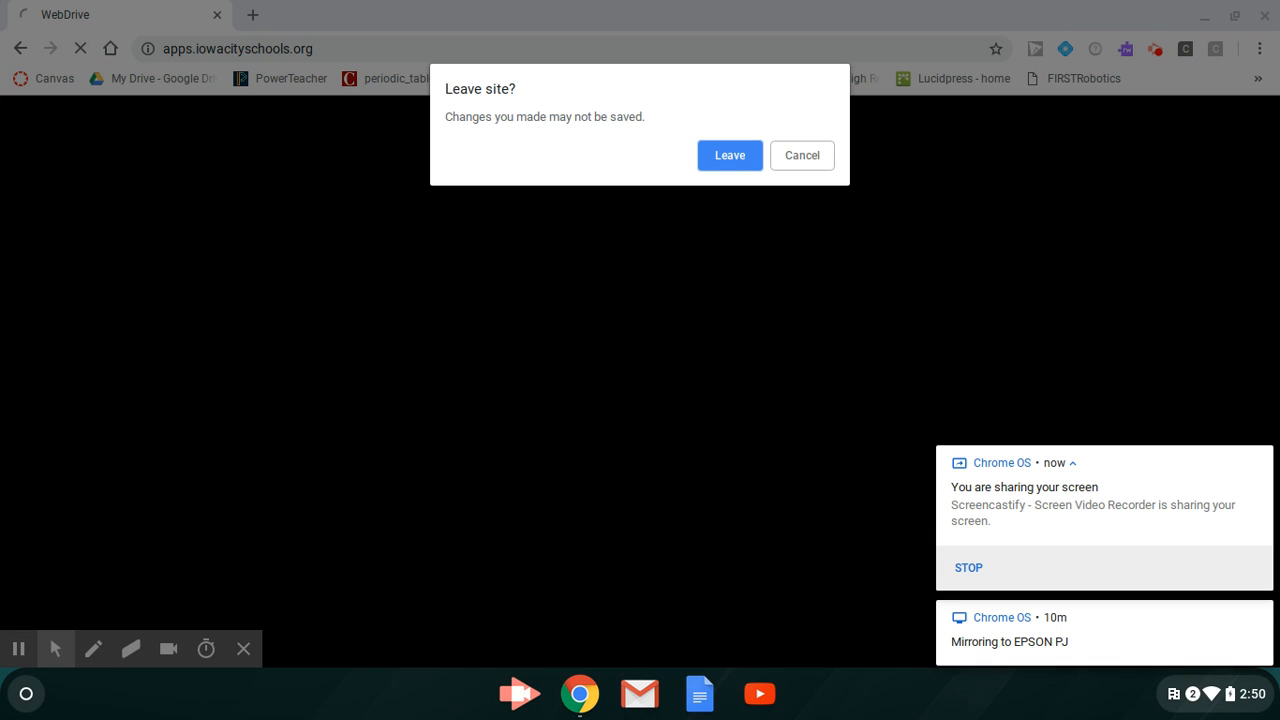
{"action": "left_click", "coordinate": [729, 156]}
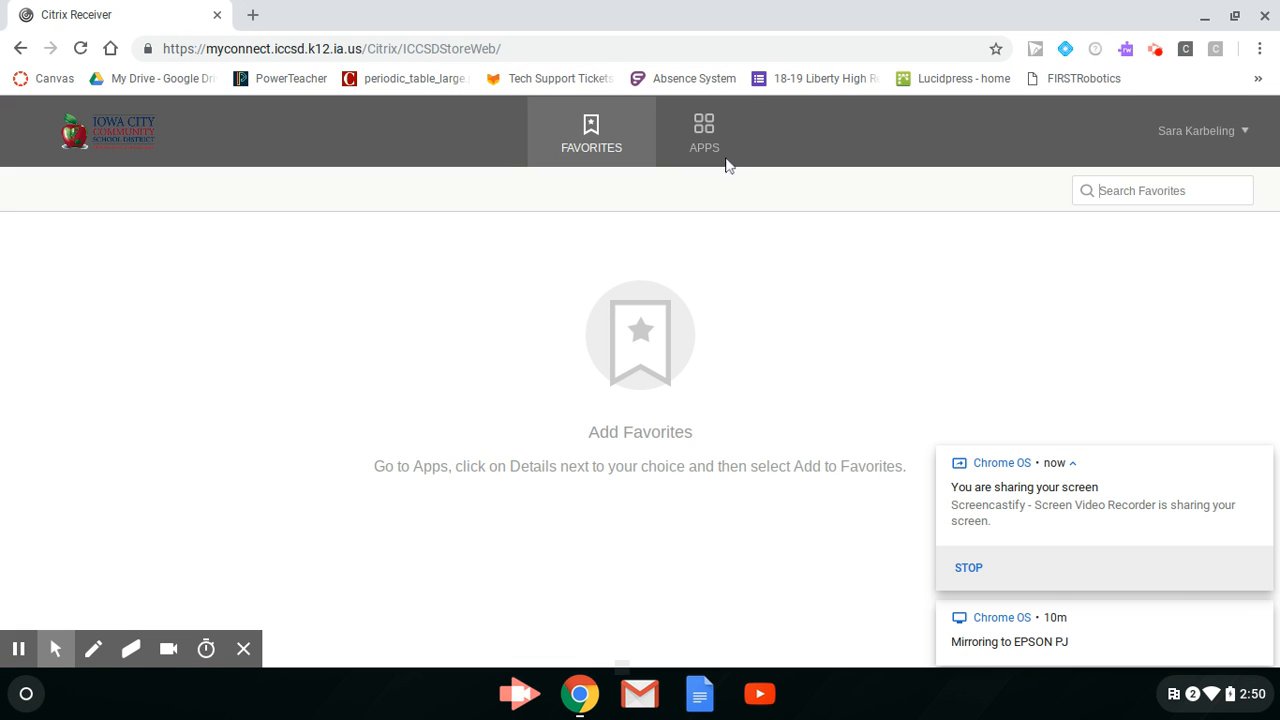
Search all apps for "lo", launch Logger Pro and select the first X cell of the data set
{"action": "left_click", "coordinate": [712, 140]}
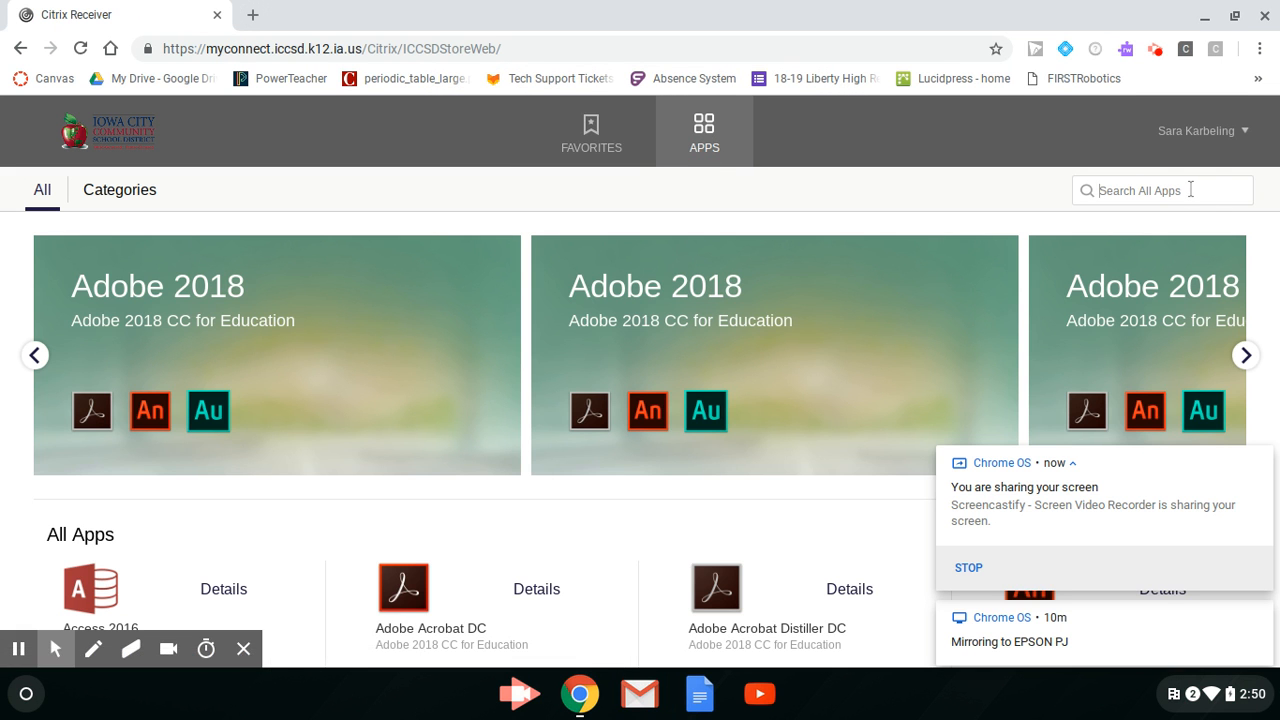
{"action": "type", "text": "lo"}
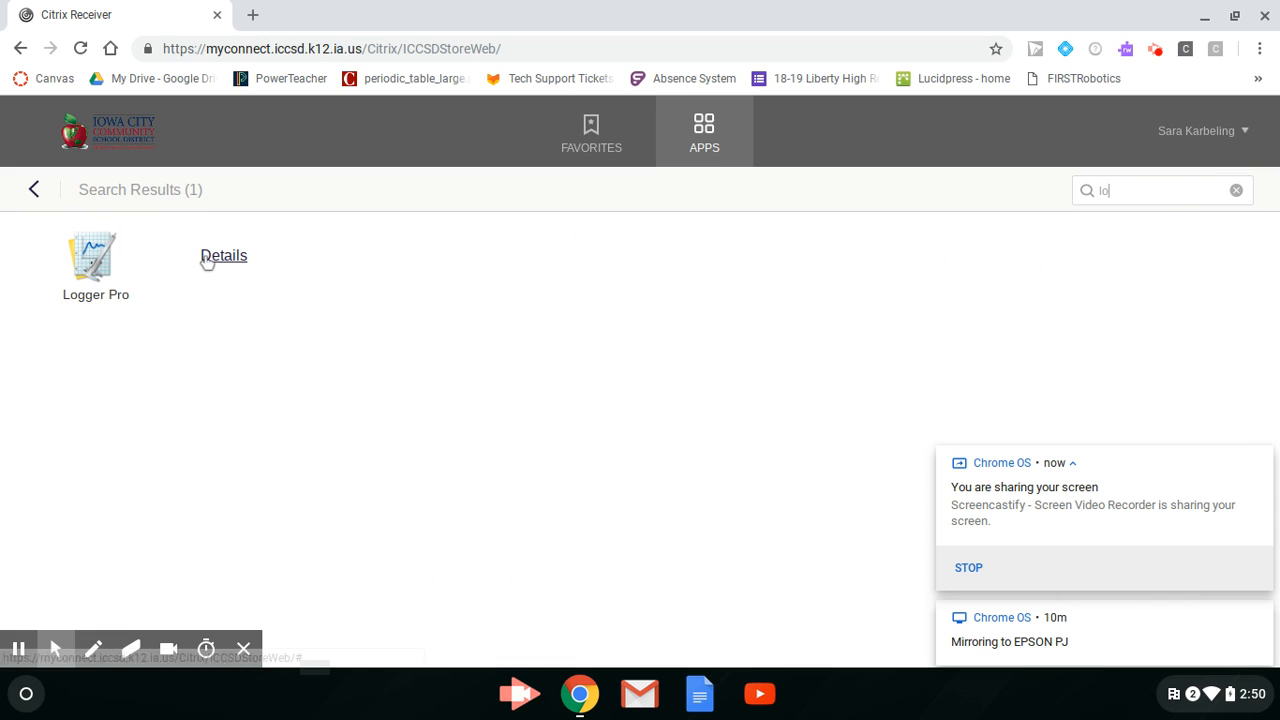
{"action": "left_click", "coordinate": [100, 268]}
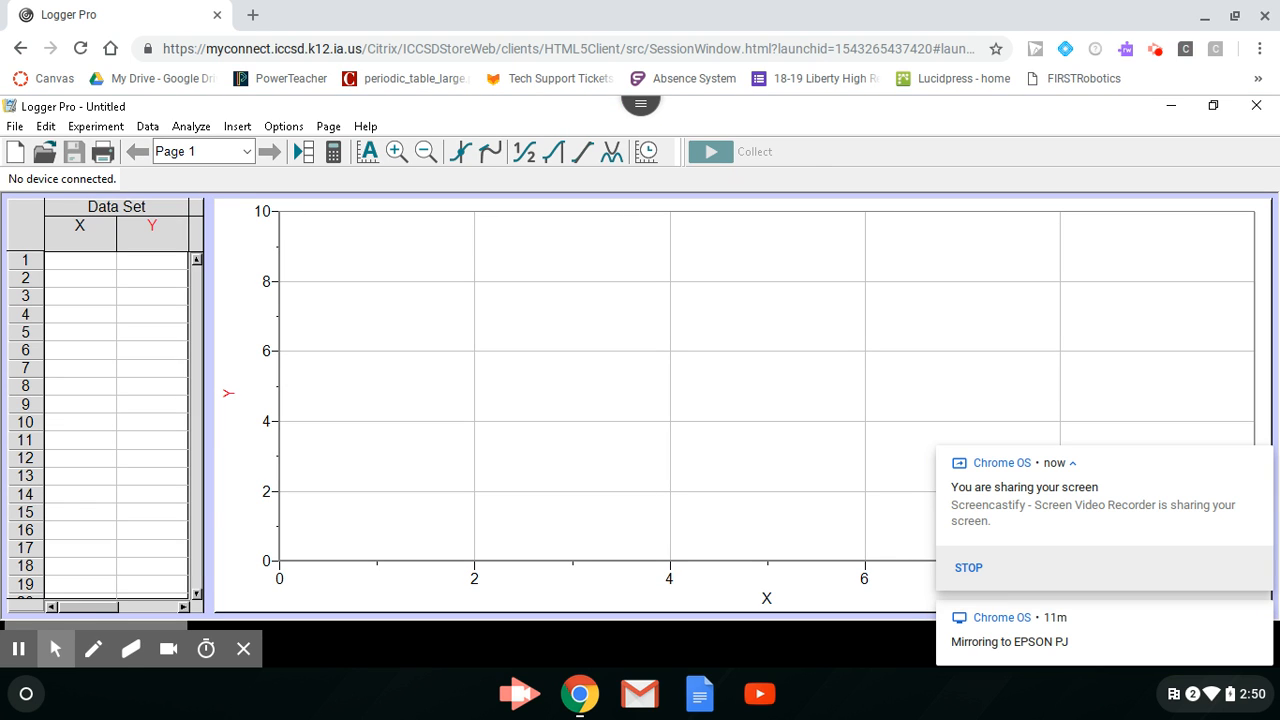
{"action": "left_click", "coordinate": [80, 261]}
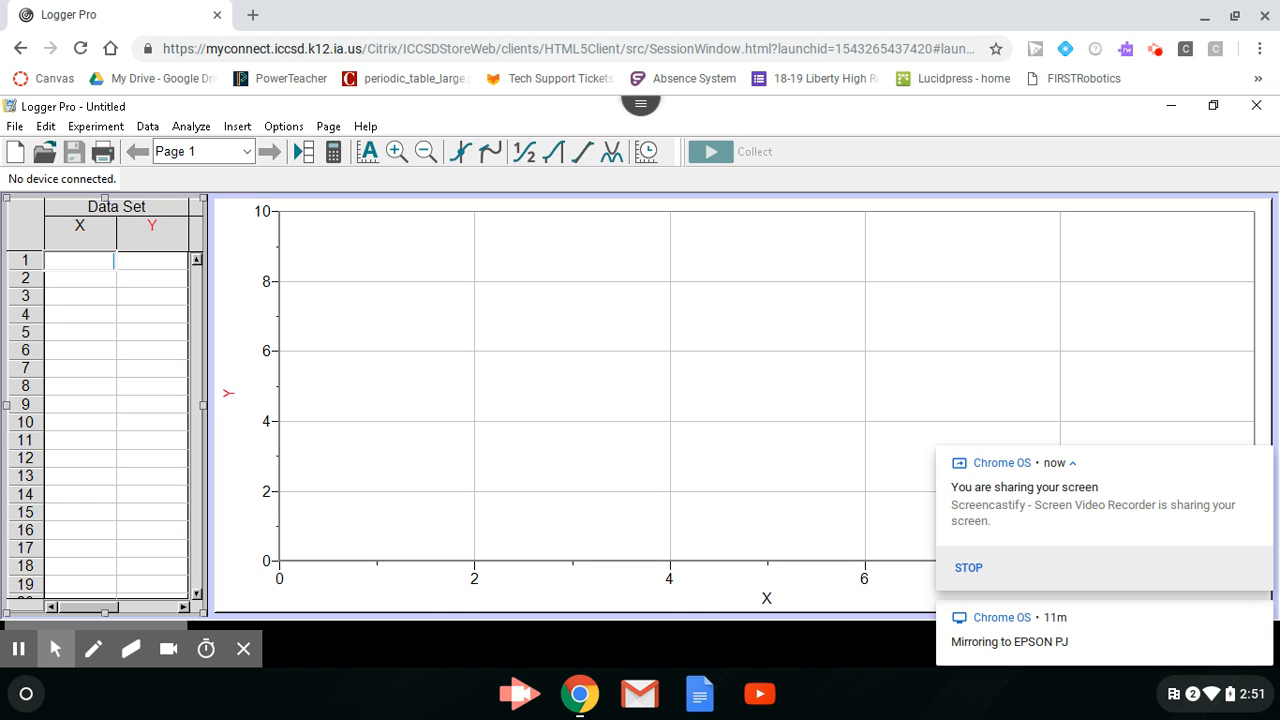
Open Canvas in a new tab through the student and teacher login and view the Unit 3 module of the AP Physics T2 course
{"action": "left_click", "coordinate": [247, 15]}
{"action": "type", "text": "ca"}
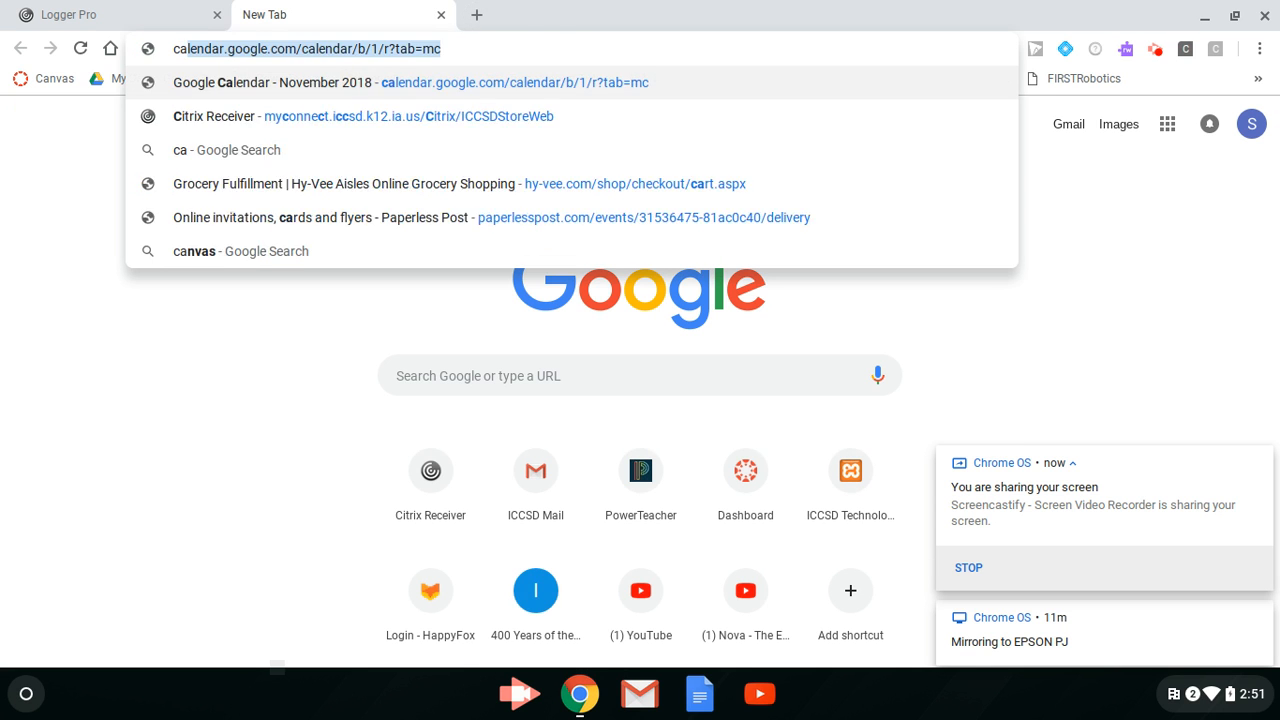
{"action": "type", "text": "nva"}
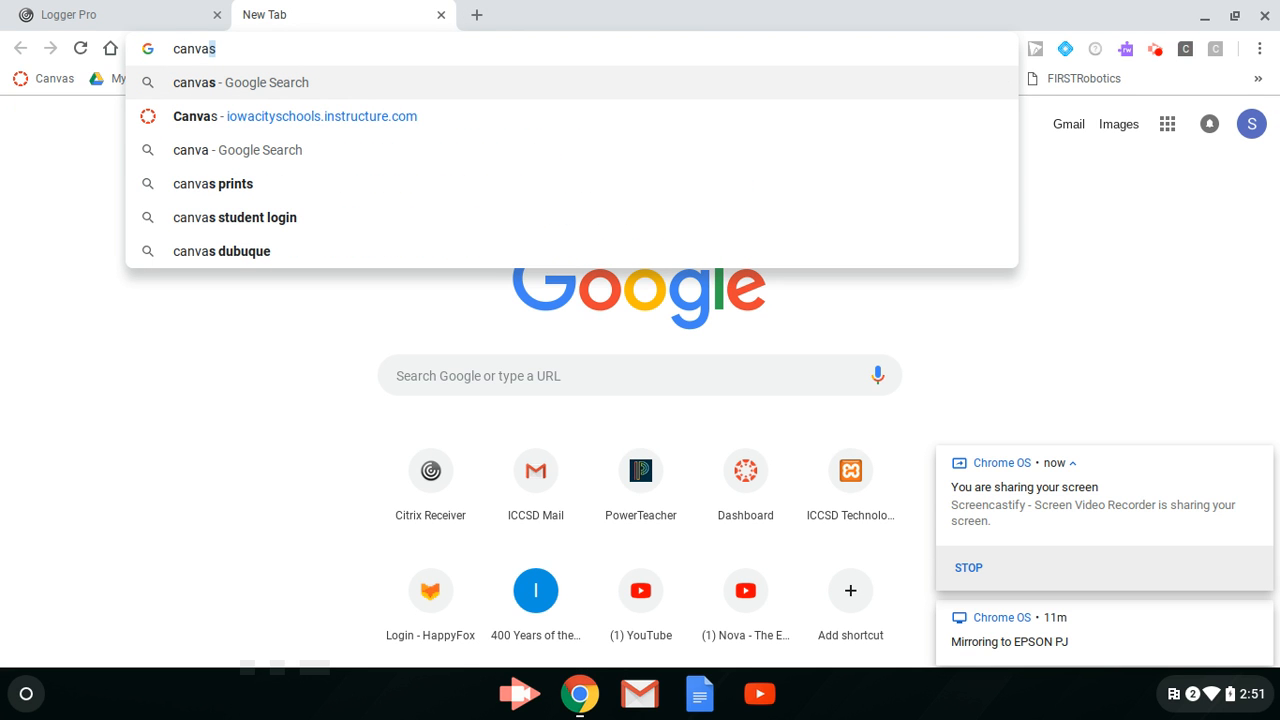
{"action": "left_click", "coordinate": [221, 118]}
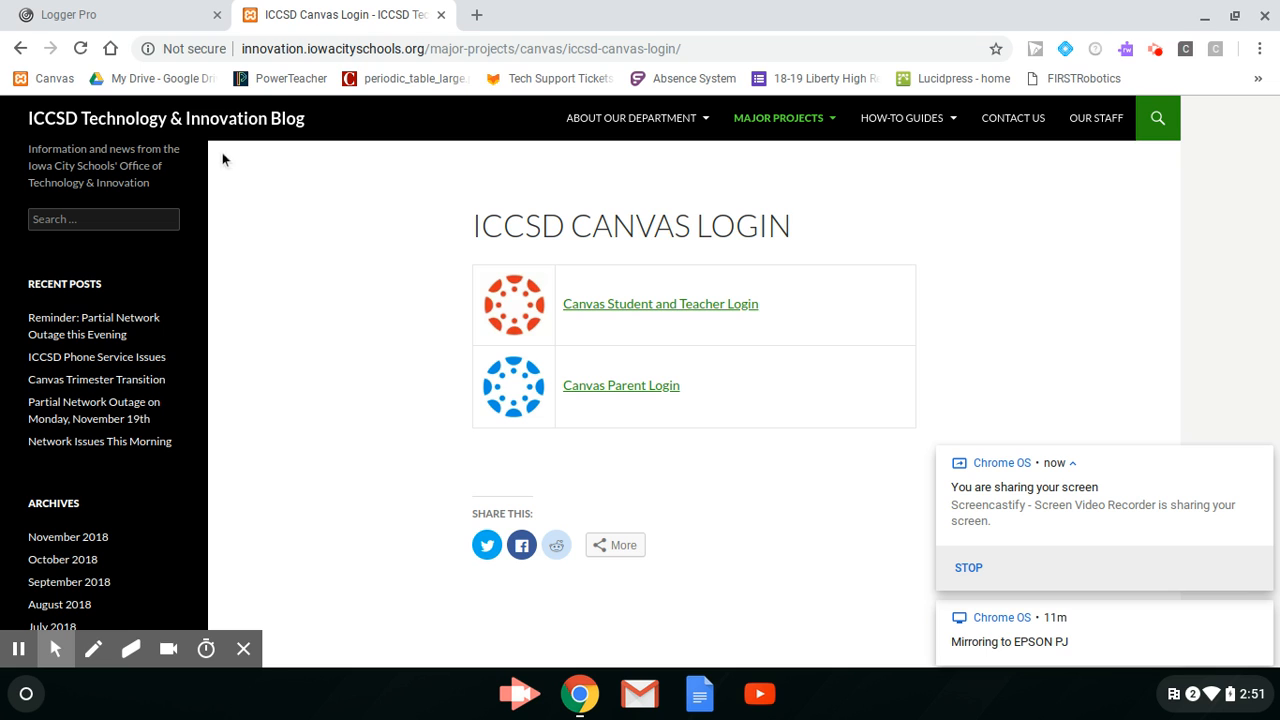
{"action": "left_click", "coordinate": [597, 310]}
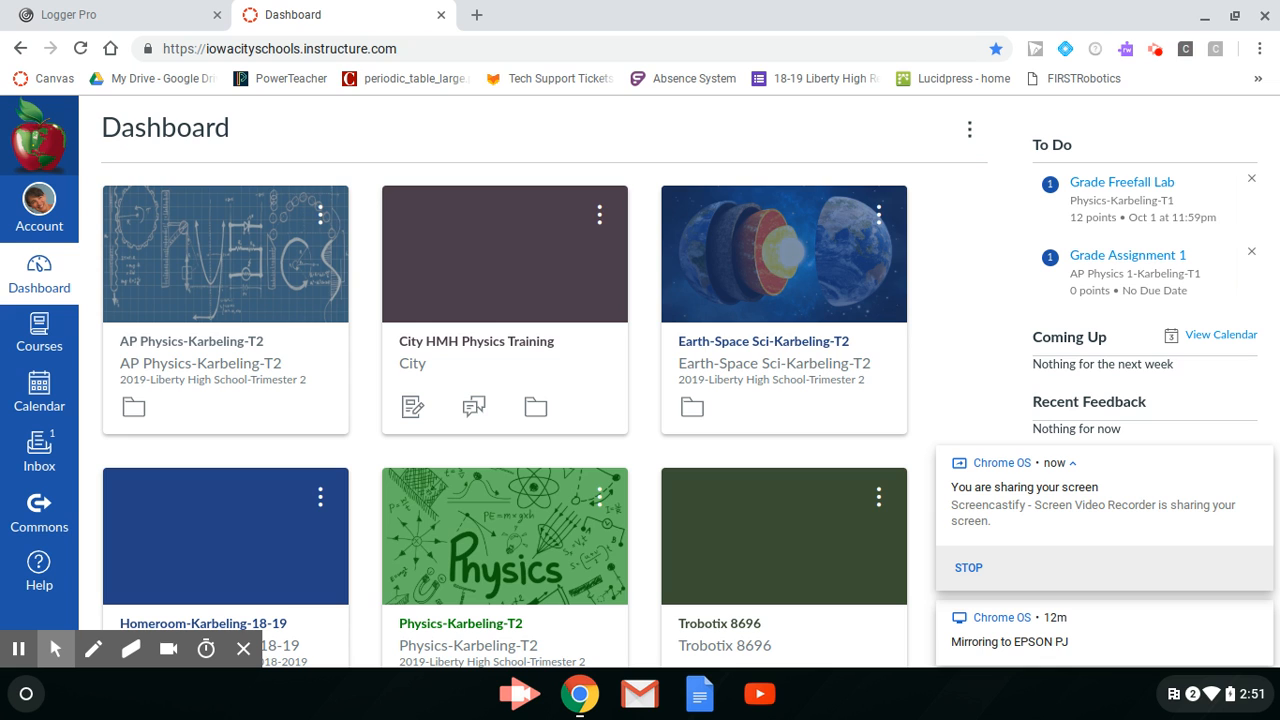
{"action": "left_click", "coordinate": [183, 343]}
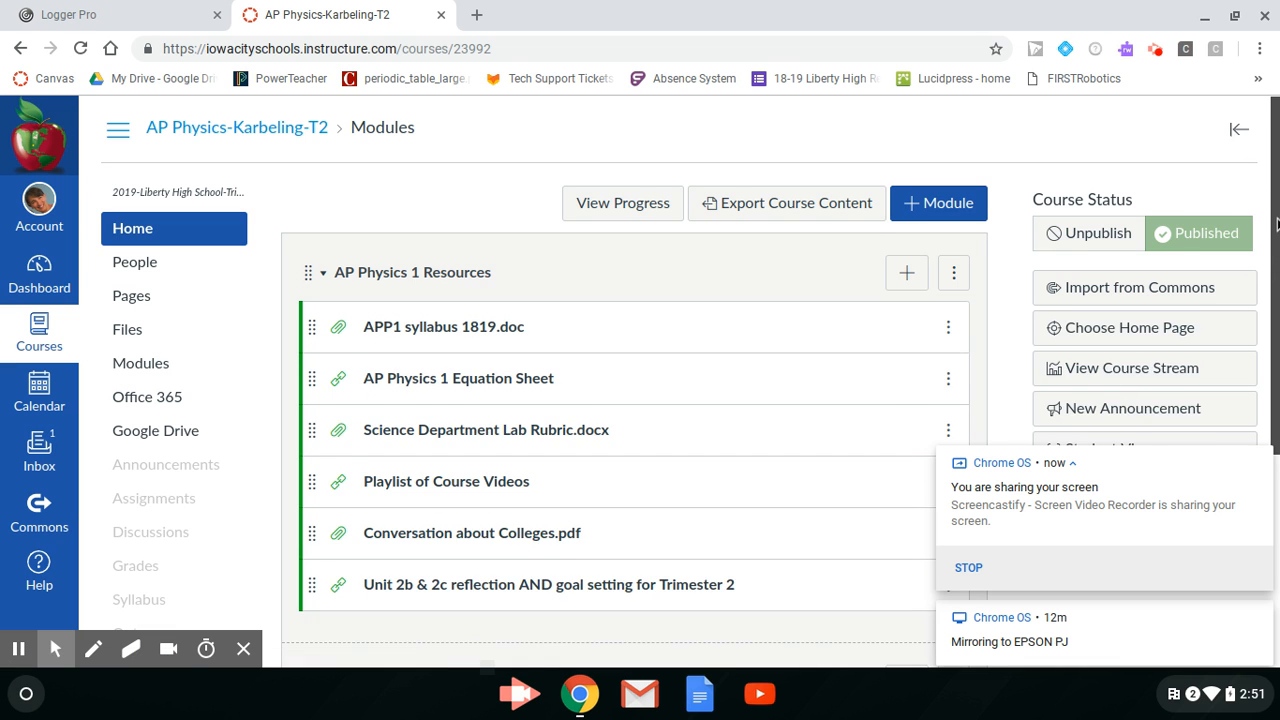
{"action": "left_click_drag", "start_coordinate": [1277, 222], "coordinate": [1278, 485]}
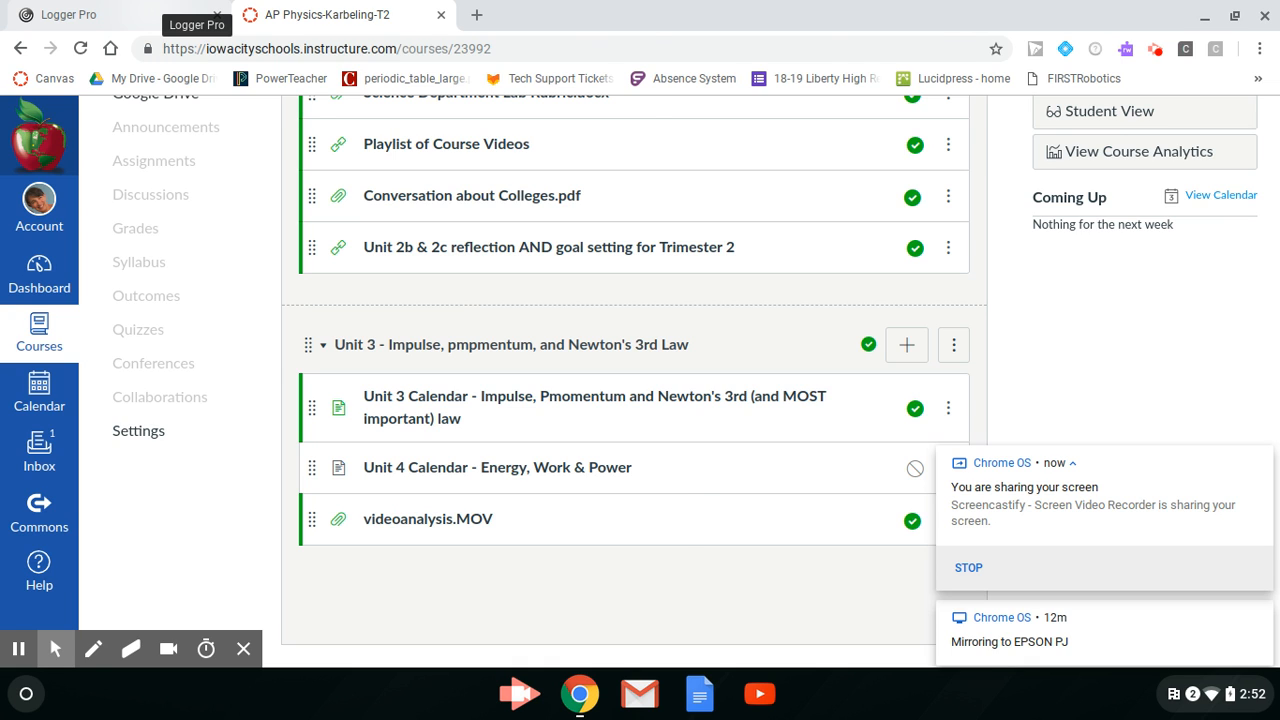
Switch back to Logger Pro, start inserting a movie and browse from This PC to the Google Drive network location
{"action": "left_click", "coordinate": [152, 16]}
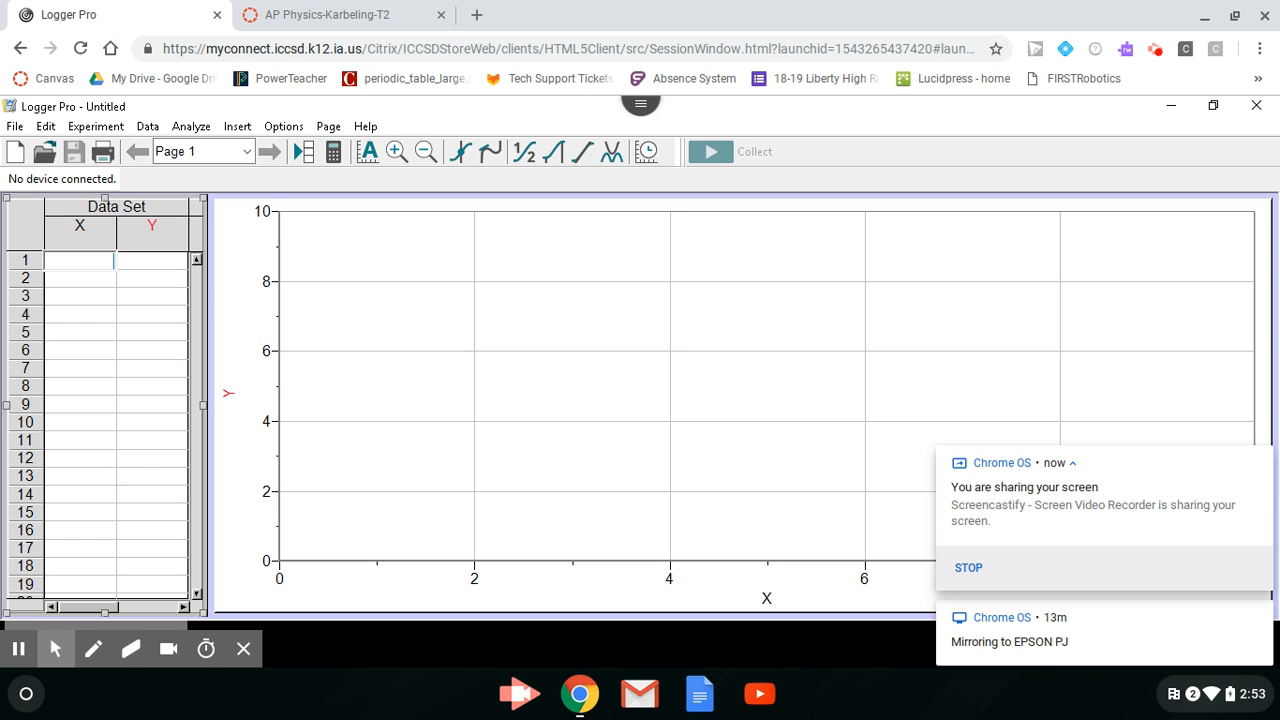
{"action": "left_click", "coordinate": [238, 127]}
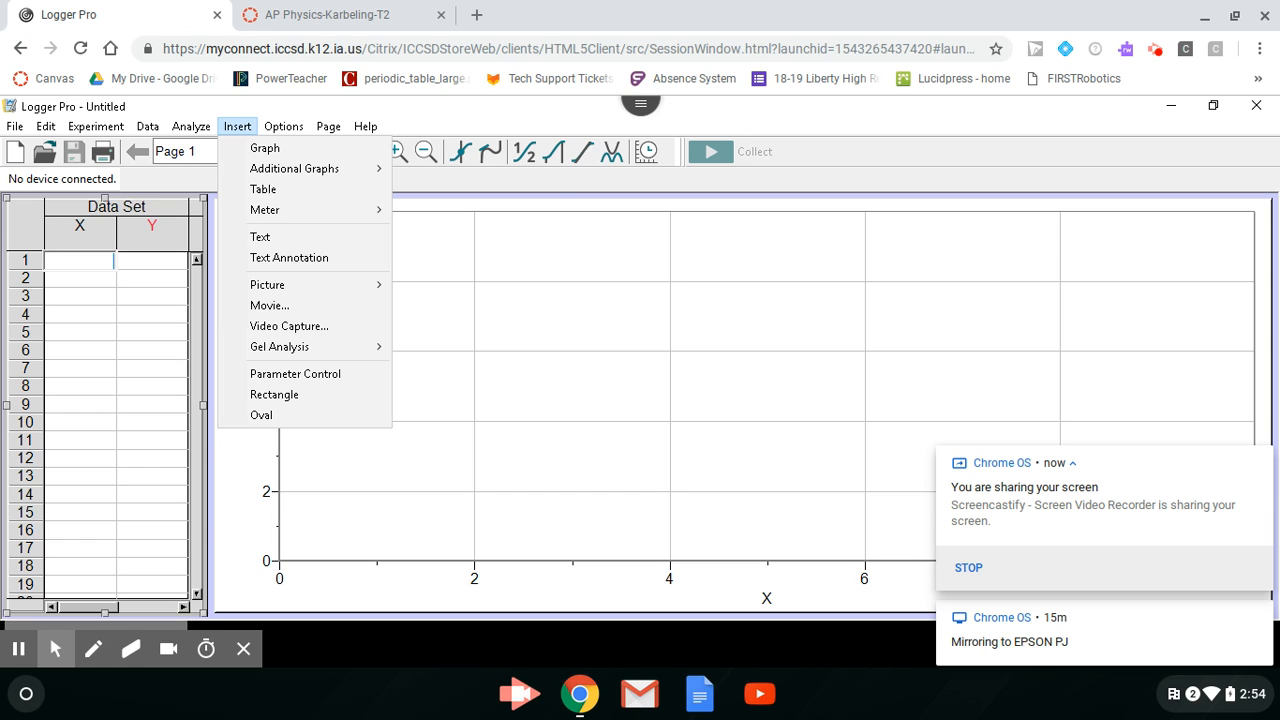
{"action": "left_click", "coordinate": [249, 311]}
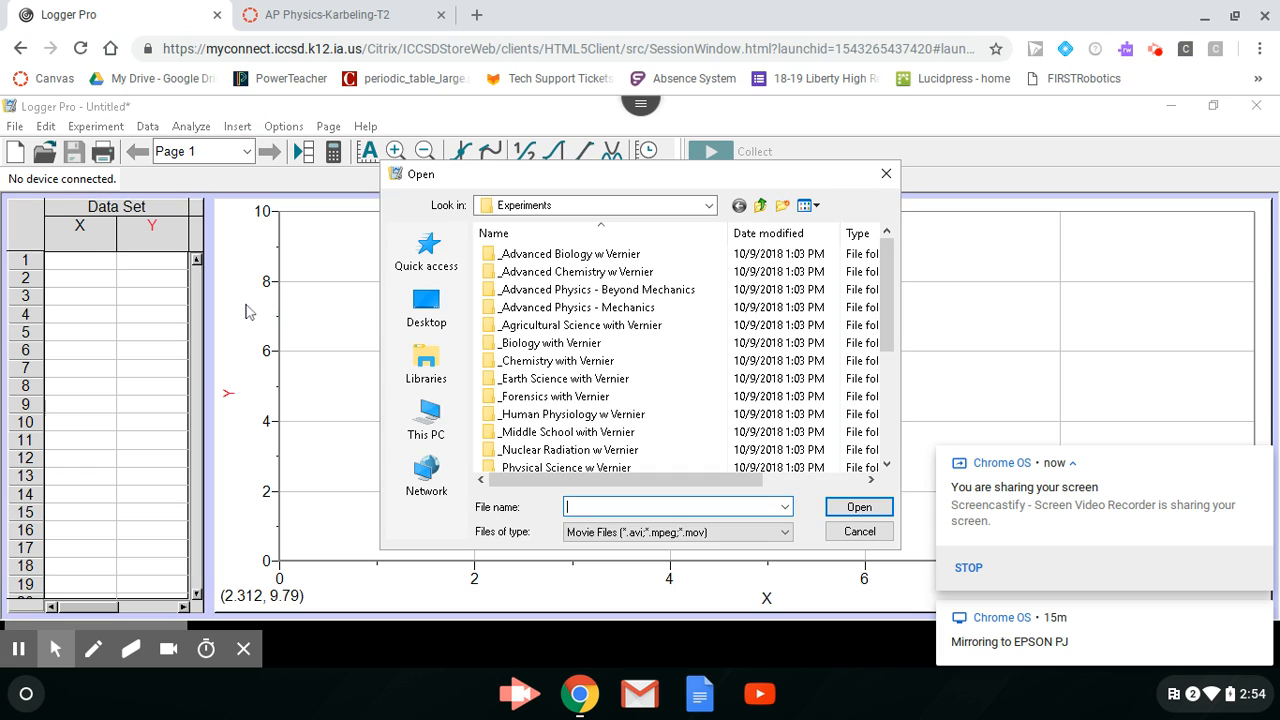
{"action": "left_click", "coordinate": [410, 427]}
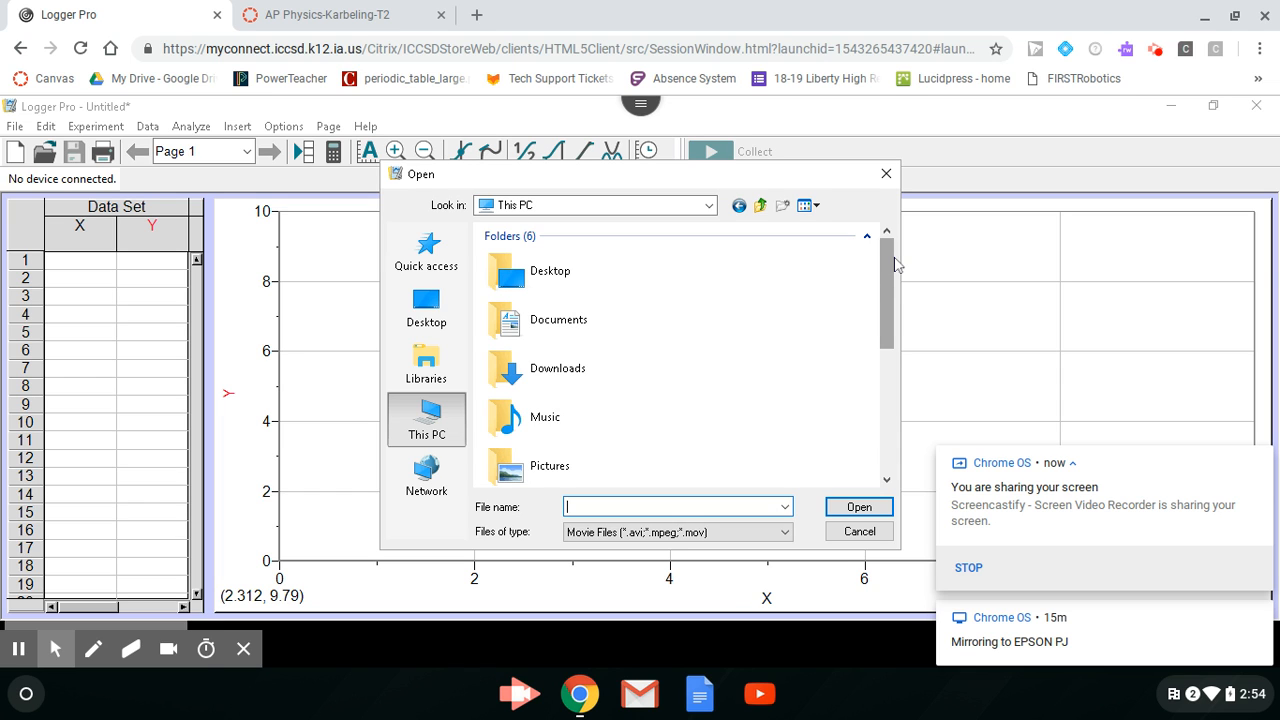
{"action": "left_click_drag", "start_coordinate": [887, 266], "coordinate": [871, 408]}
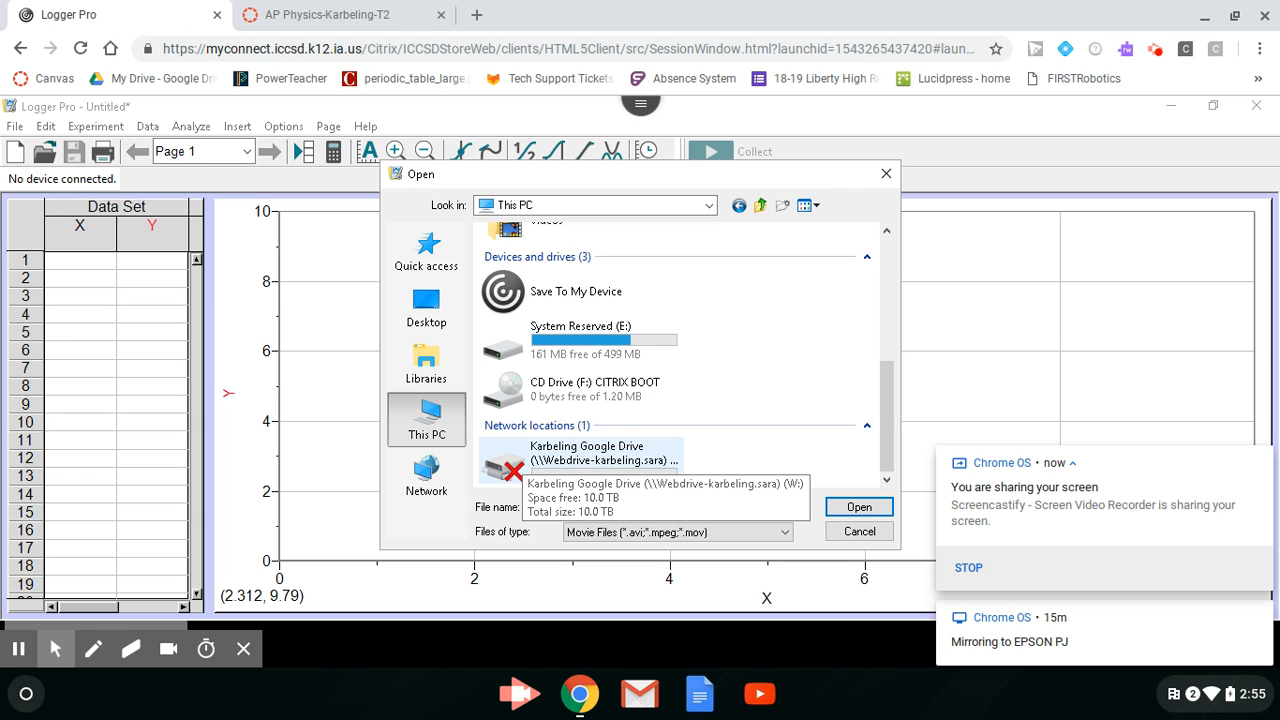
{"action": "left_click", "coordinate": [531, 461]}
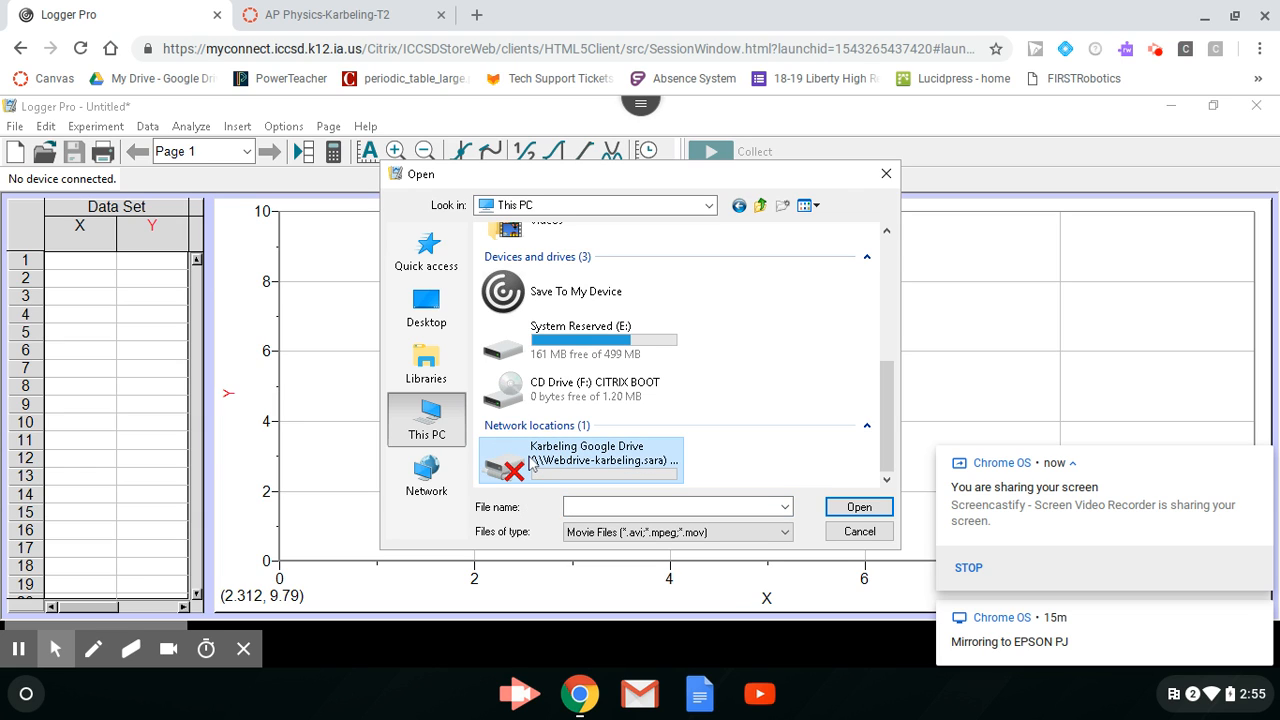
{"action": "double_click", "coordinate": [531, 461]}
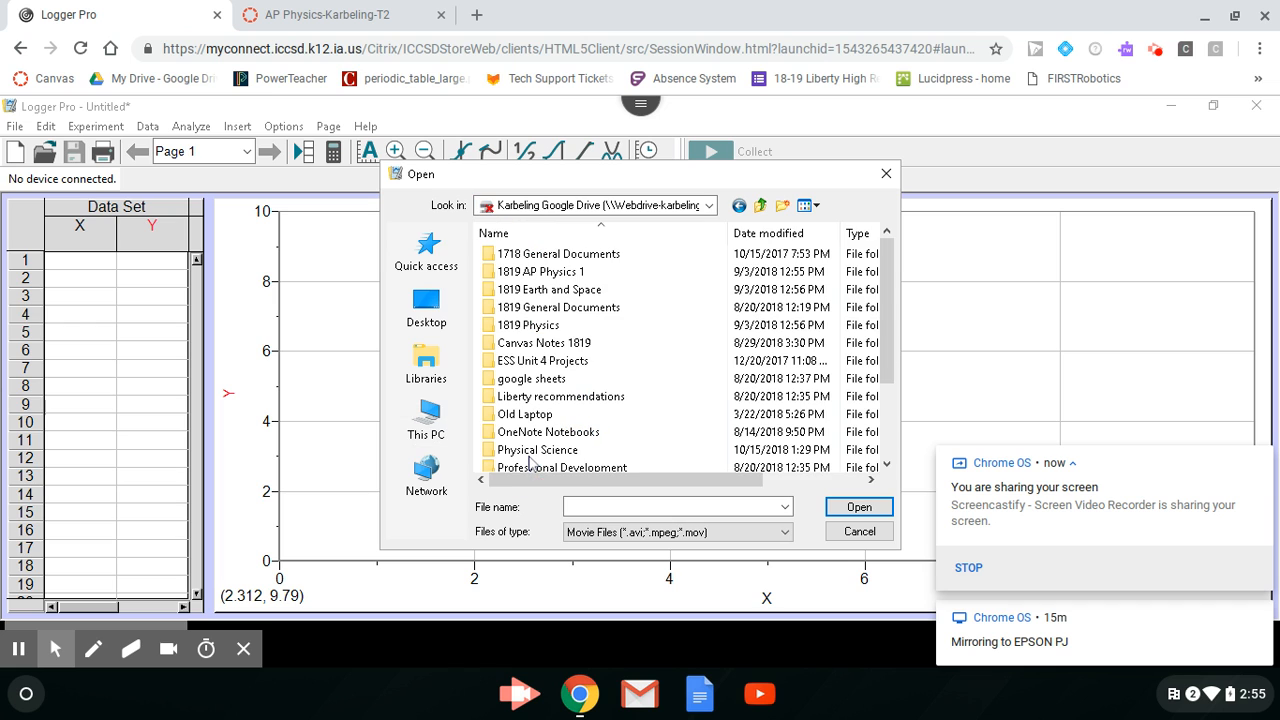
Browse through the 1819 AP Physics 1 folder to the APP1 Liberty 1819 folder
{"action": "left_click", "coordinate": [560, 273]}
{"action": "double_click", "coordinate": [561, 273]}
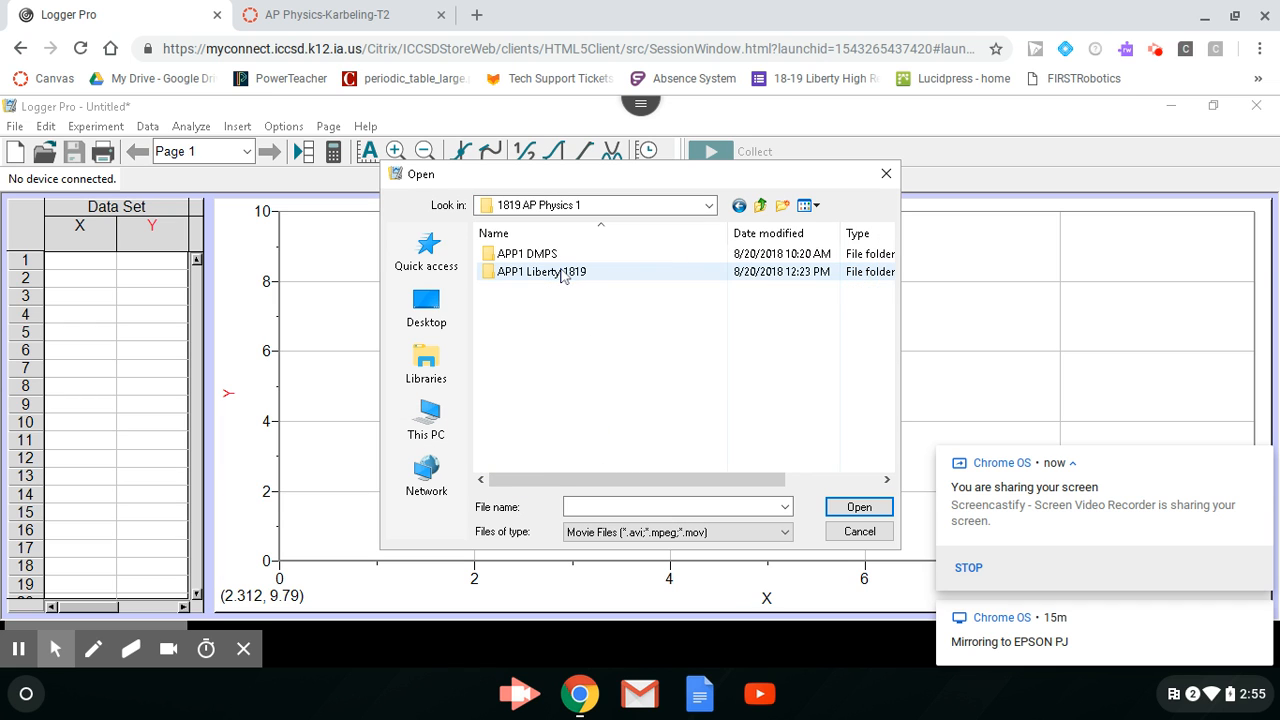
{"action": "left_click", "coordinate": [552, 276]}
{"action": "double_click", "coordinate": [554, 278]}
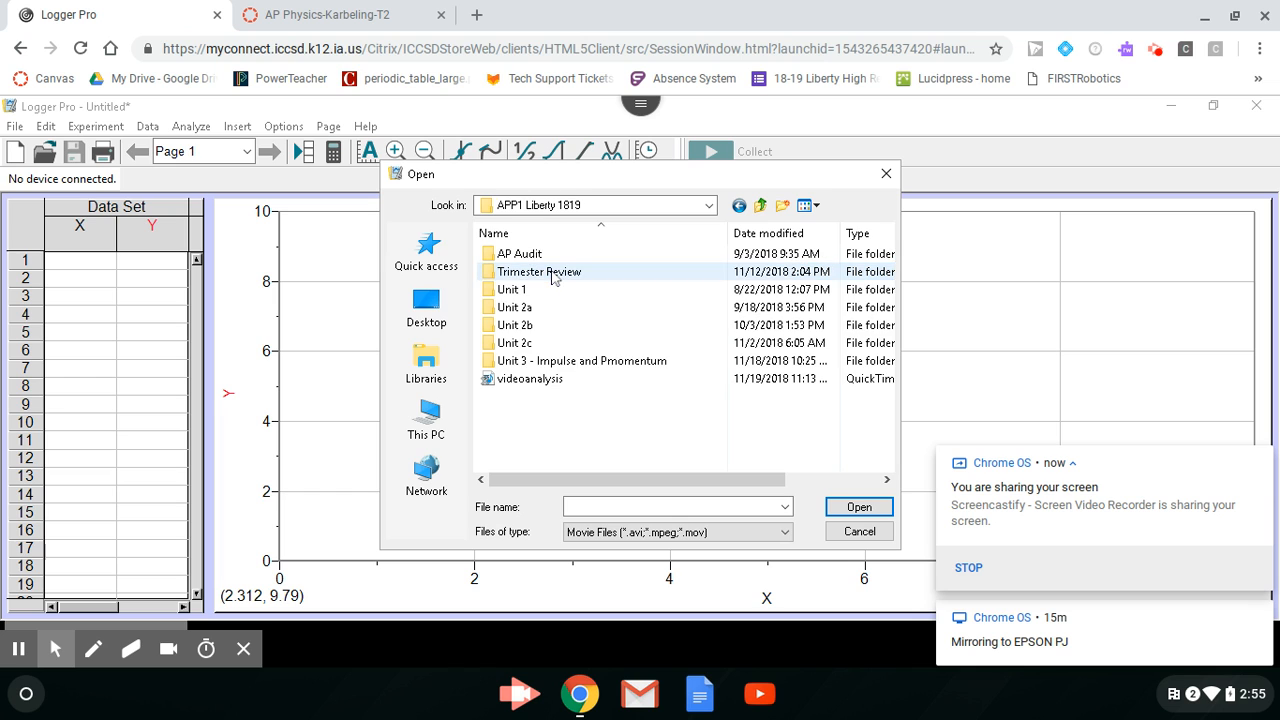
Open the nested Unit 3 - Impulse and Pmomentum folders and insert the IMG-5544 movie
{"action": "left_click", "coordinate": [533, 361]}
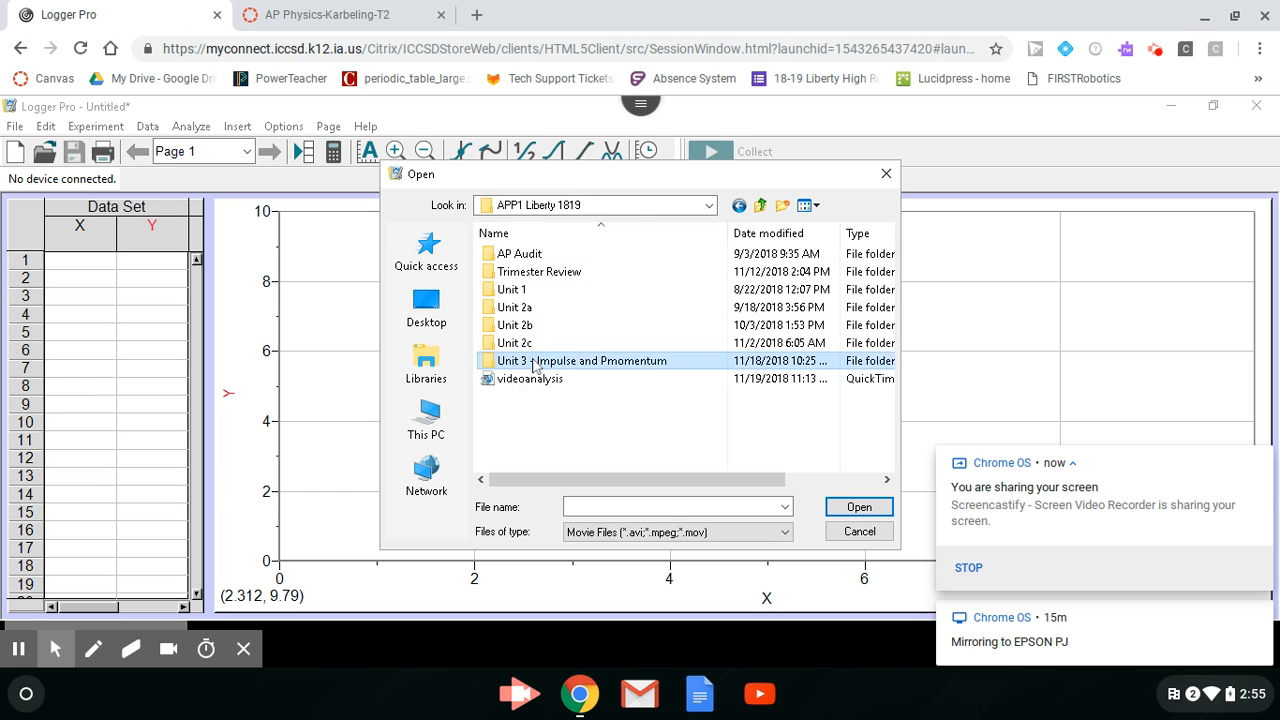
{"action": "double_click", "coordinate": [533, 361]}
{"action": "left_click", "coordinate": [524, 290]}
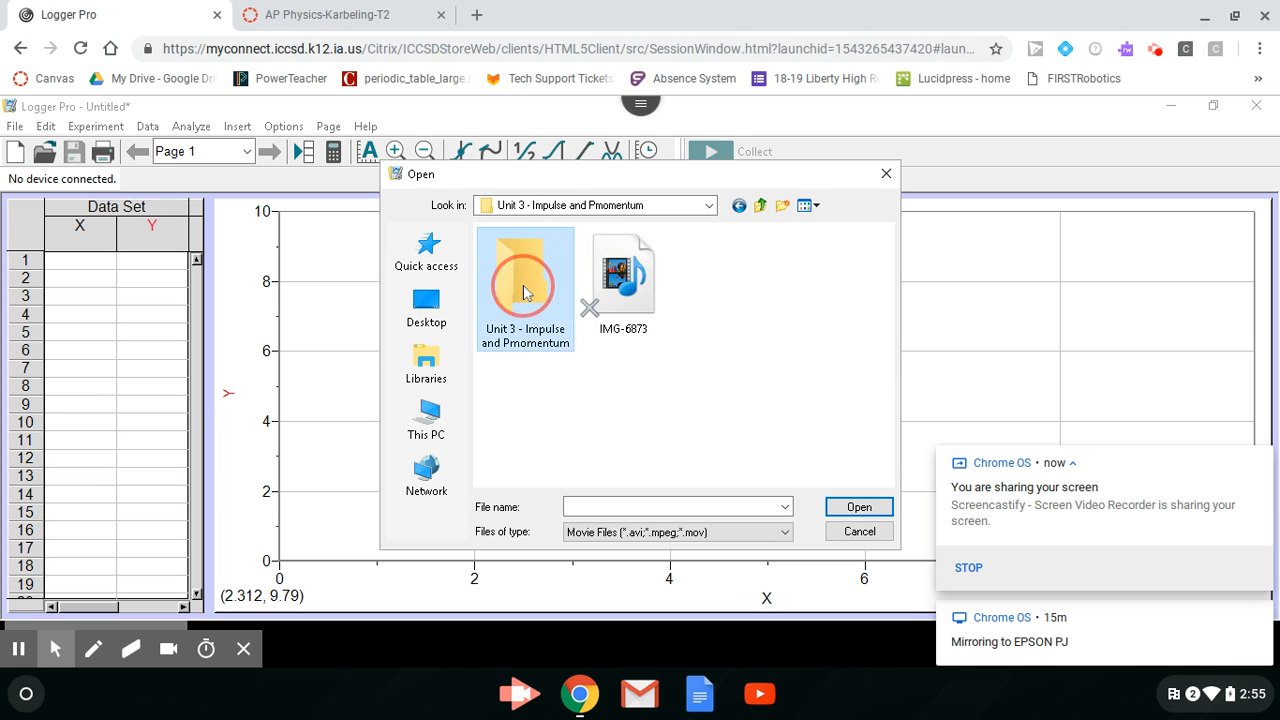
{"action": "double_click", "coordinate": [524, 290]}
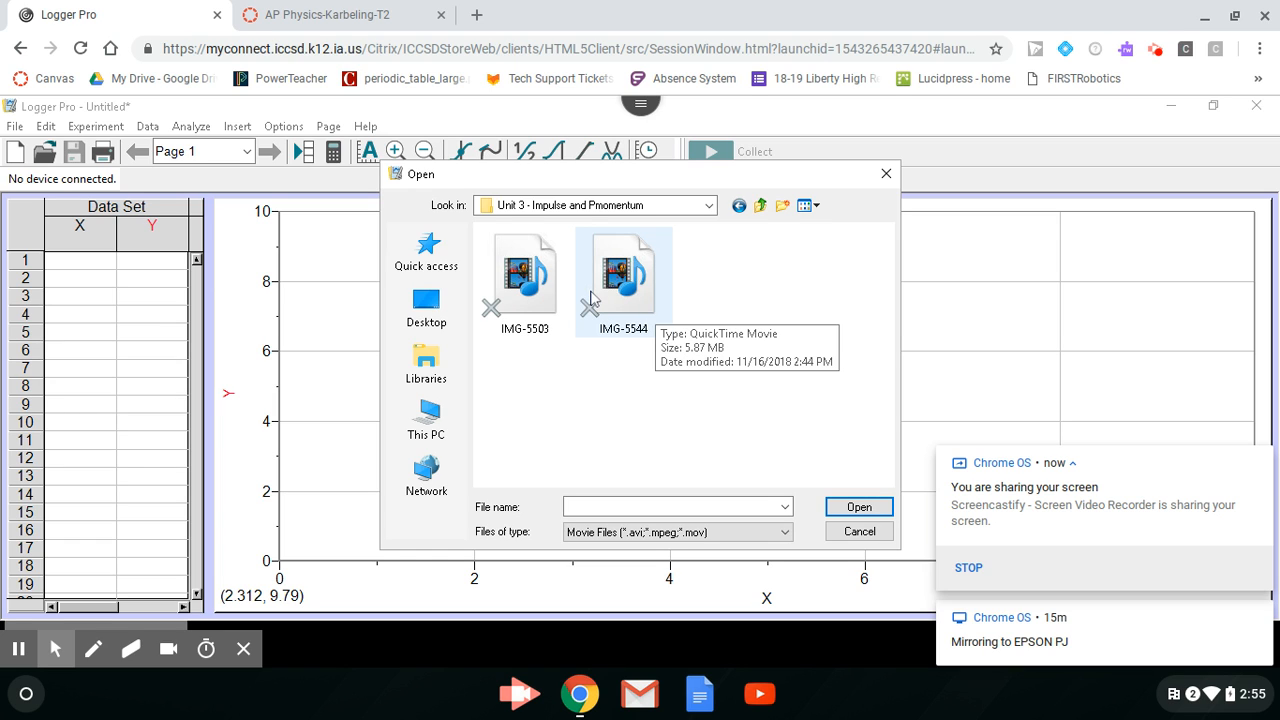
{"action": "double_click", "coordinate": [616, 300]}
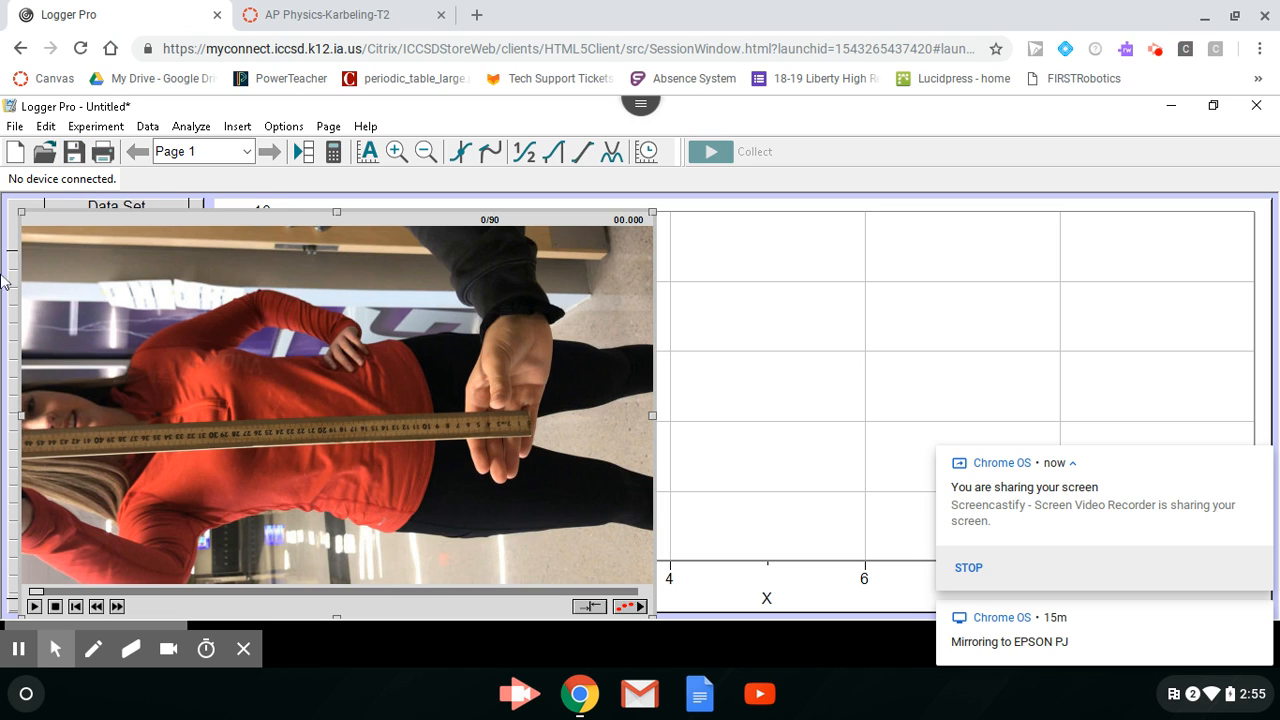
Select the inserted movie of the person in the red shirt and delete it from the page
{"action": "left_click", "coordinate": [228, 285]}
{"action": "left_click_drag", "start_coordinate": [179, 220], "coordinate": [182, 216]}
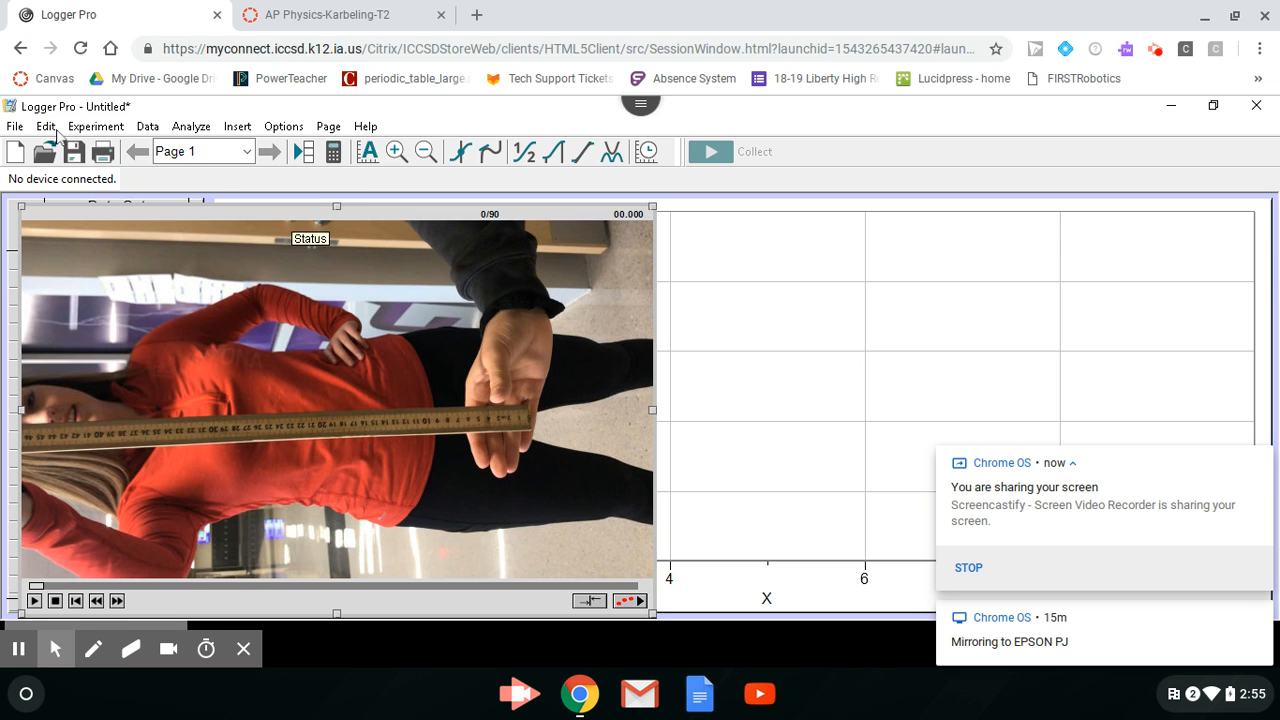
{"action": "left_click", "coordinate": [46, 127]}
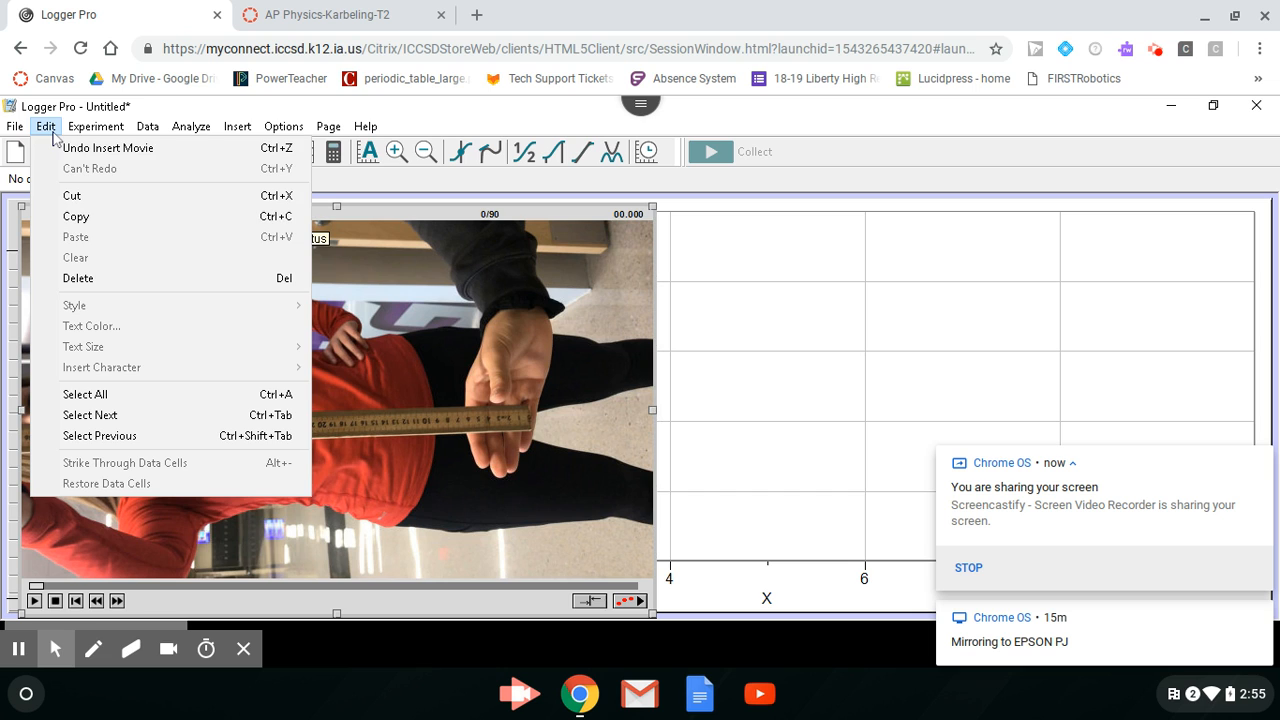
{"action": "left_click", "coordinate": [94, 279]}
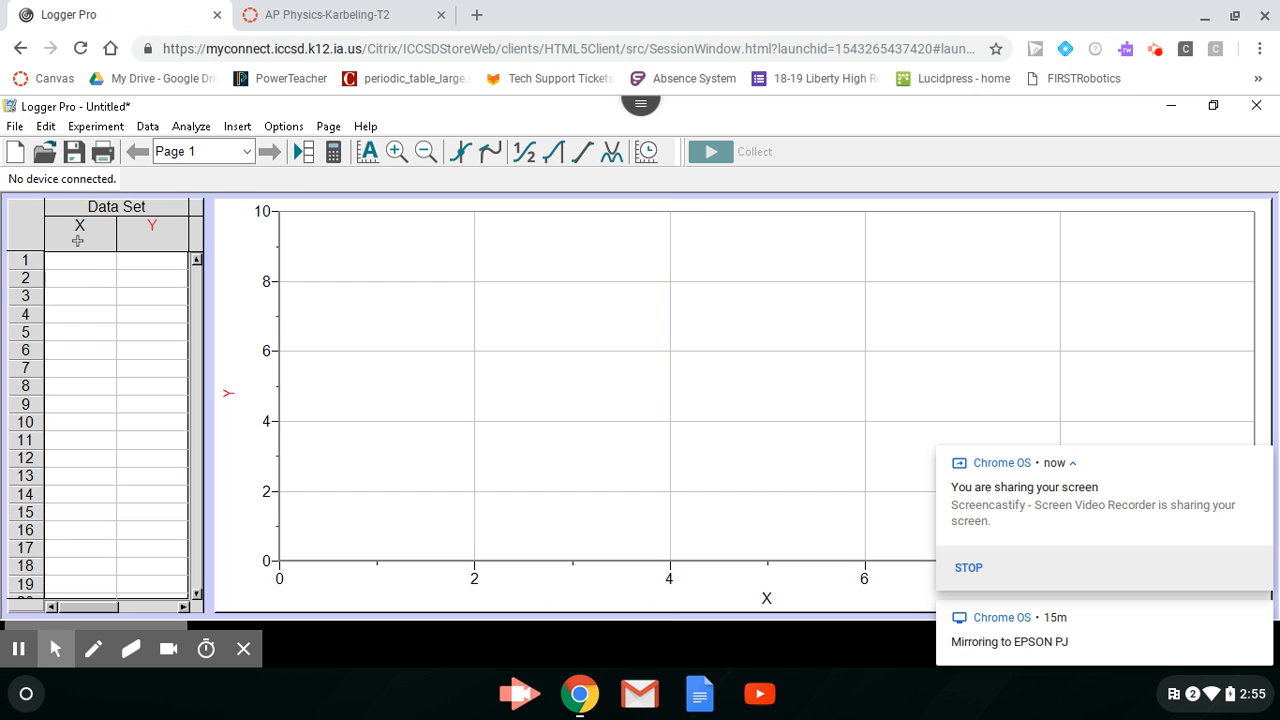
Insert the IMG-5503 movie from the Unit 3 - Impulse and Pmomentum folder
{"action": "left_click", "coordinate": [243, 127]}
{"action": "left_click", "coordinate": [262, 306]}
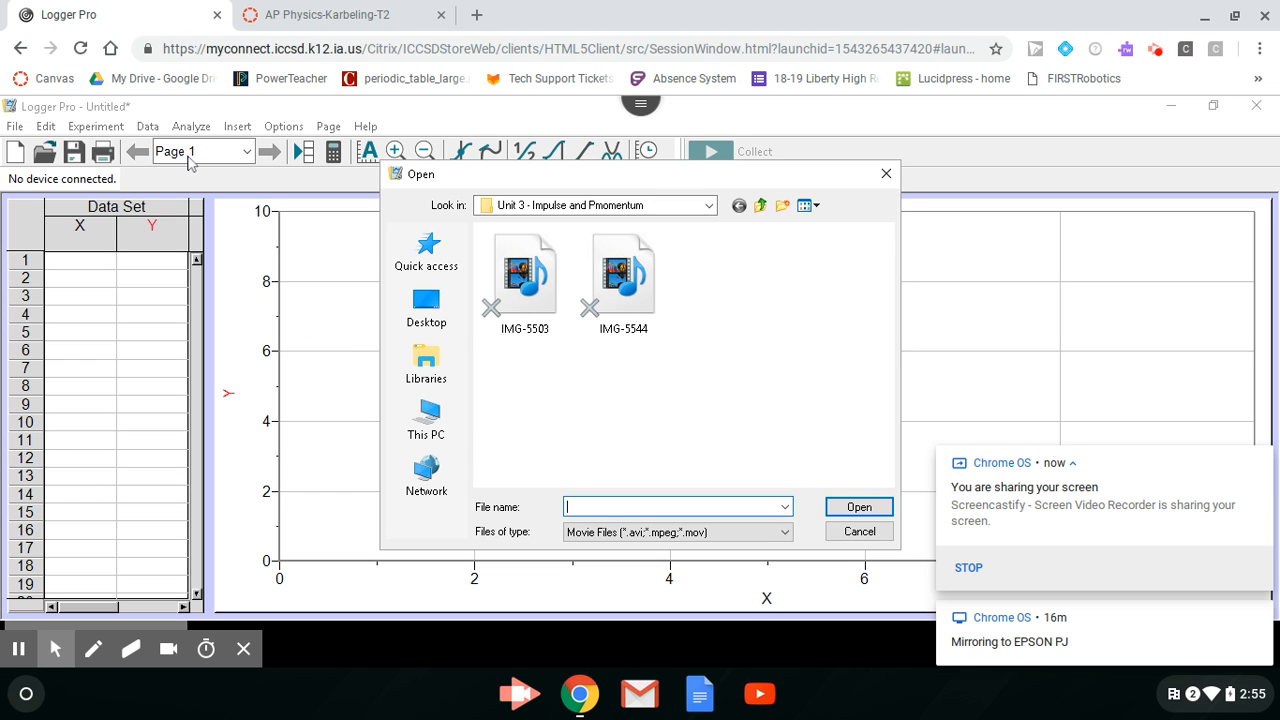
{"action": "double_click", "coordinate": [533, 290]}
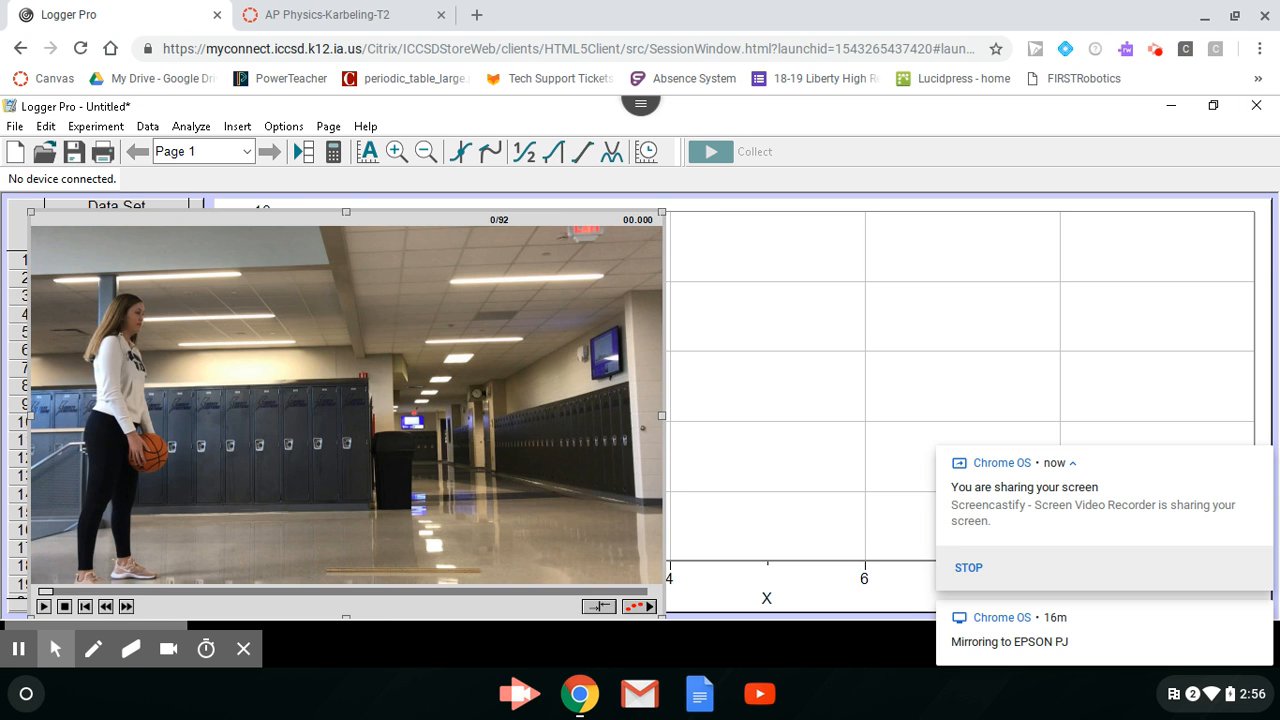
Delete the inserted hallway basketball movie from the page
{"action": "left_click", "coordinate": [470, 219]}
{"action": "left_click", "coordinate": [50, 127]}
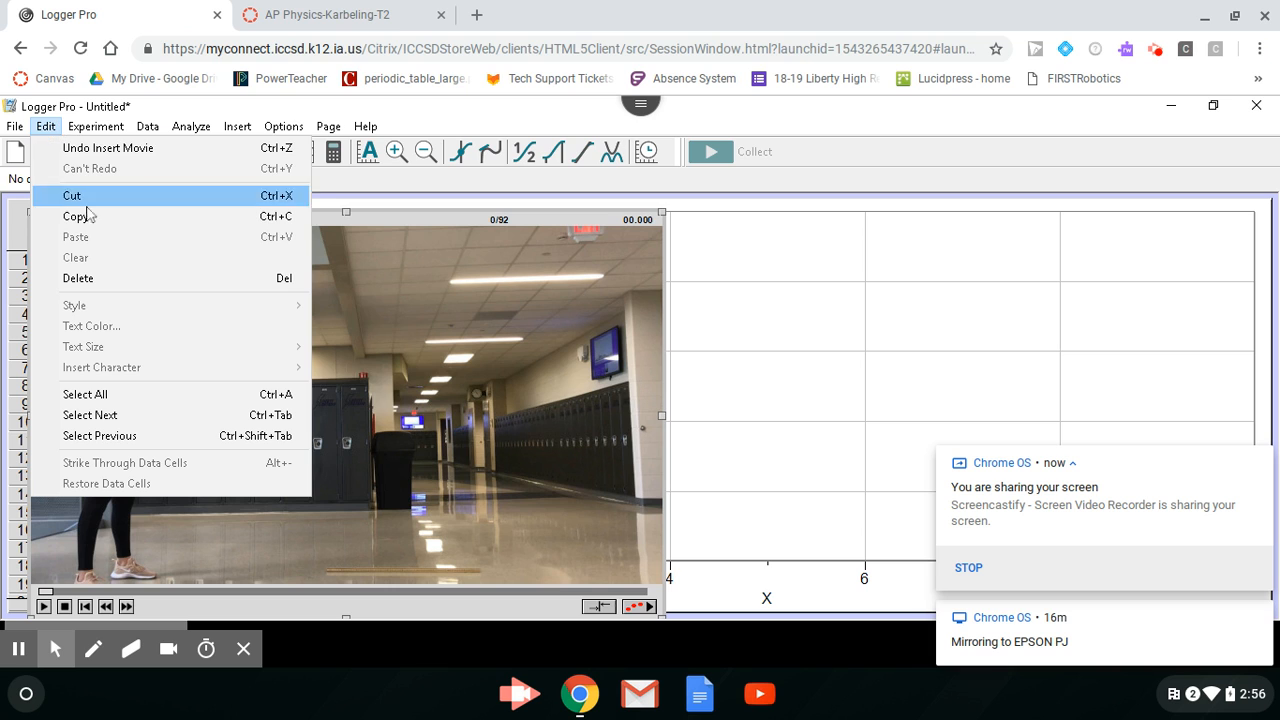
{"action": "left_click", "coordinate": [94, 279]}
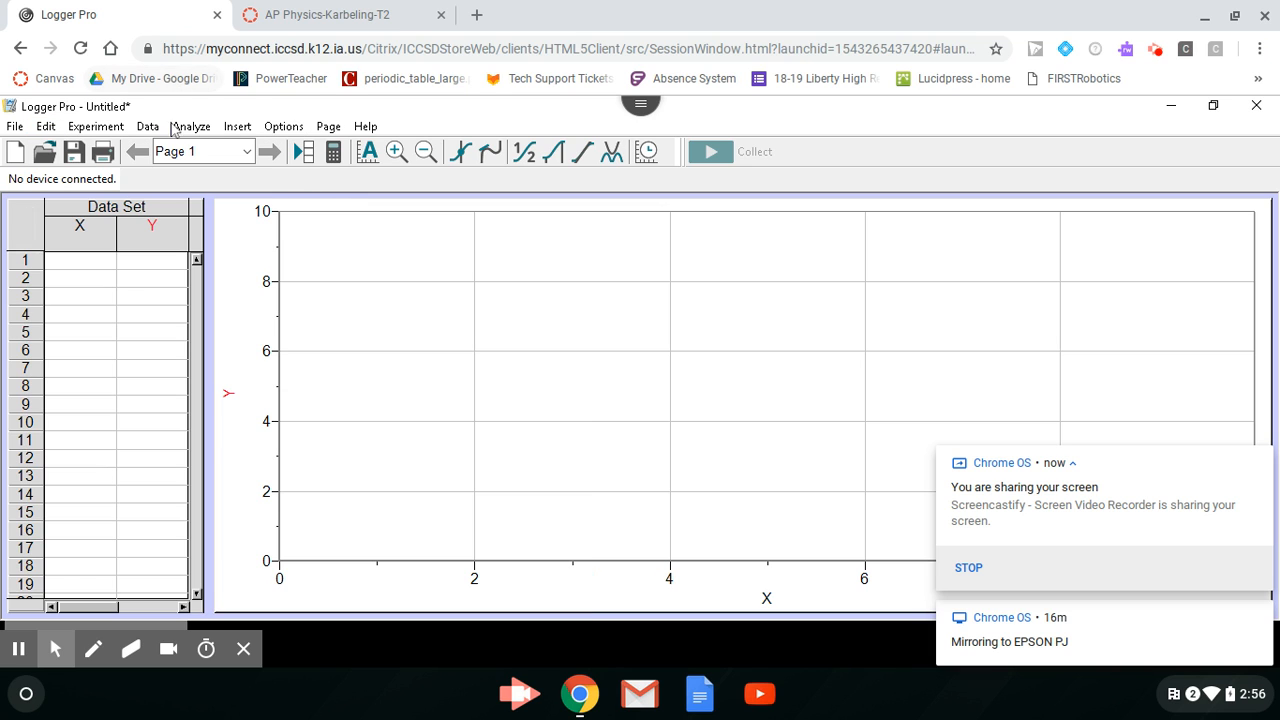
Insert the movie of the blue cart on a track, browsing from the folder above Unit 3 - Impulse and Pmomentum
{"action": "left_click", "coordinate": [236, 127]}
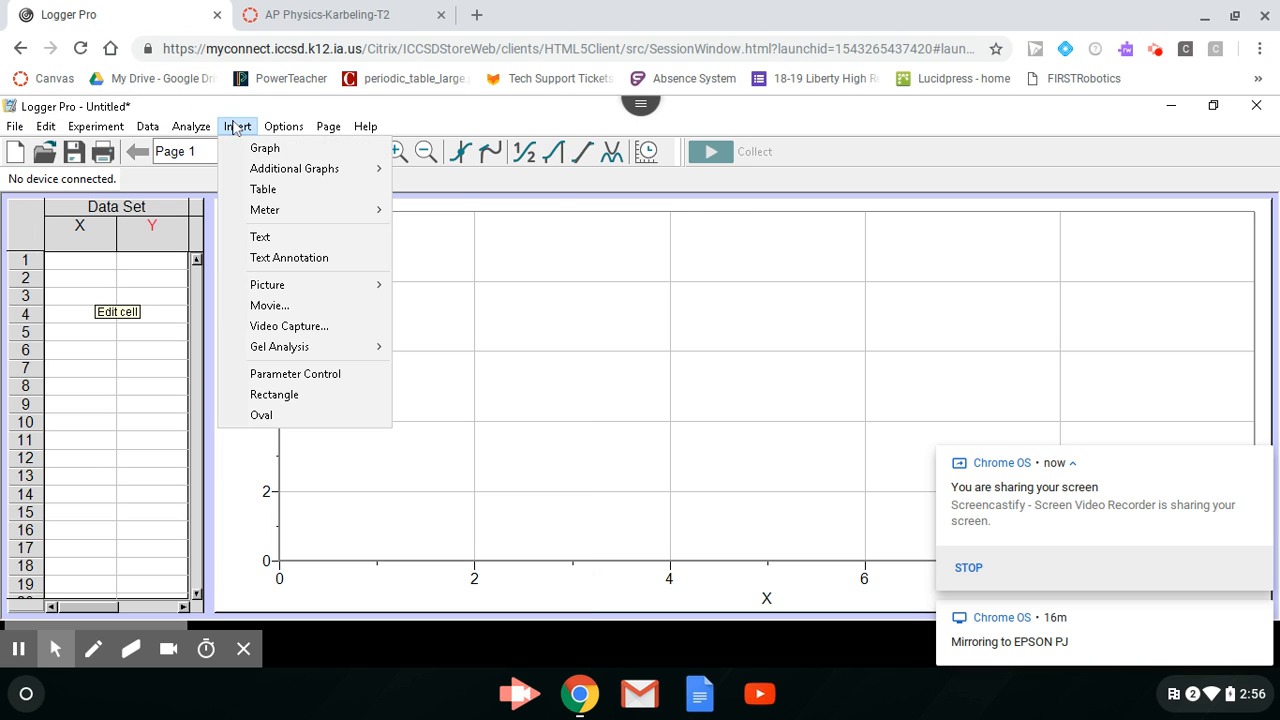
{"action": "left_click", "coordinate": [258, 323]}
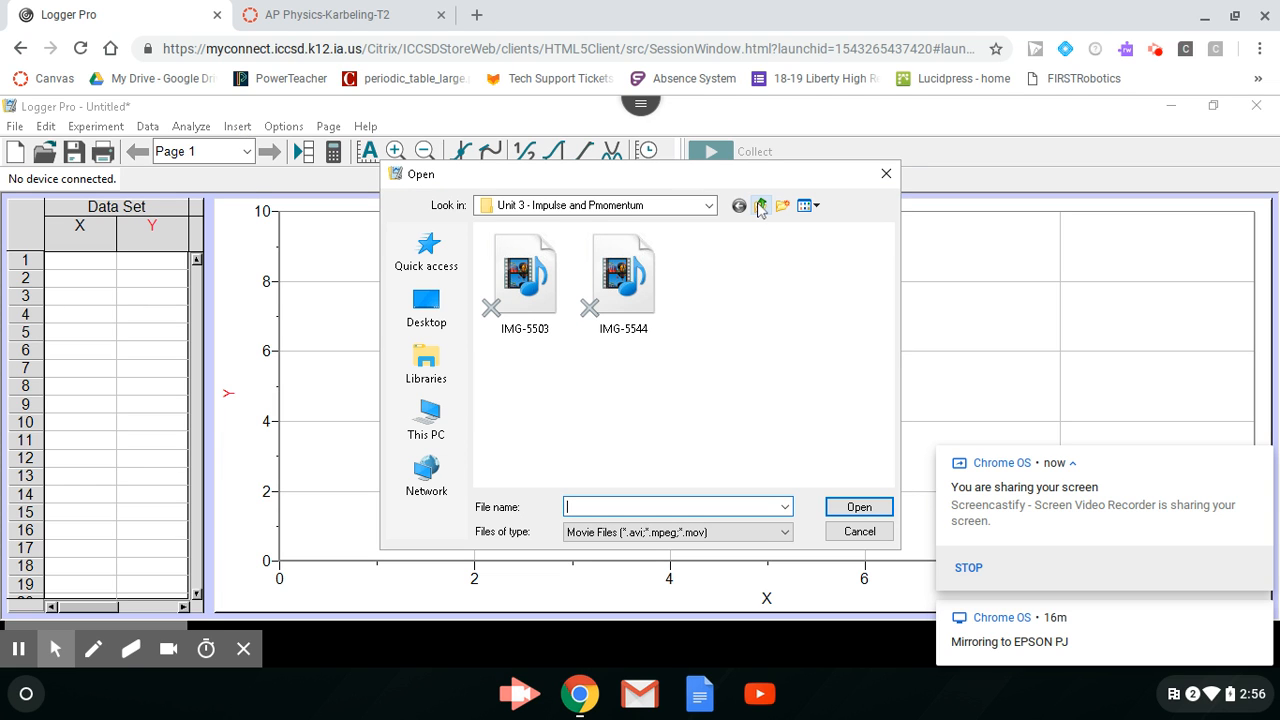
{"action": "left_click", "coordinate": [760, 205]}
{"action": "double_click", "coordinate": [641, 289]}
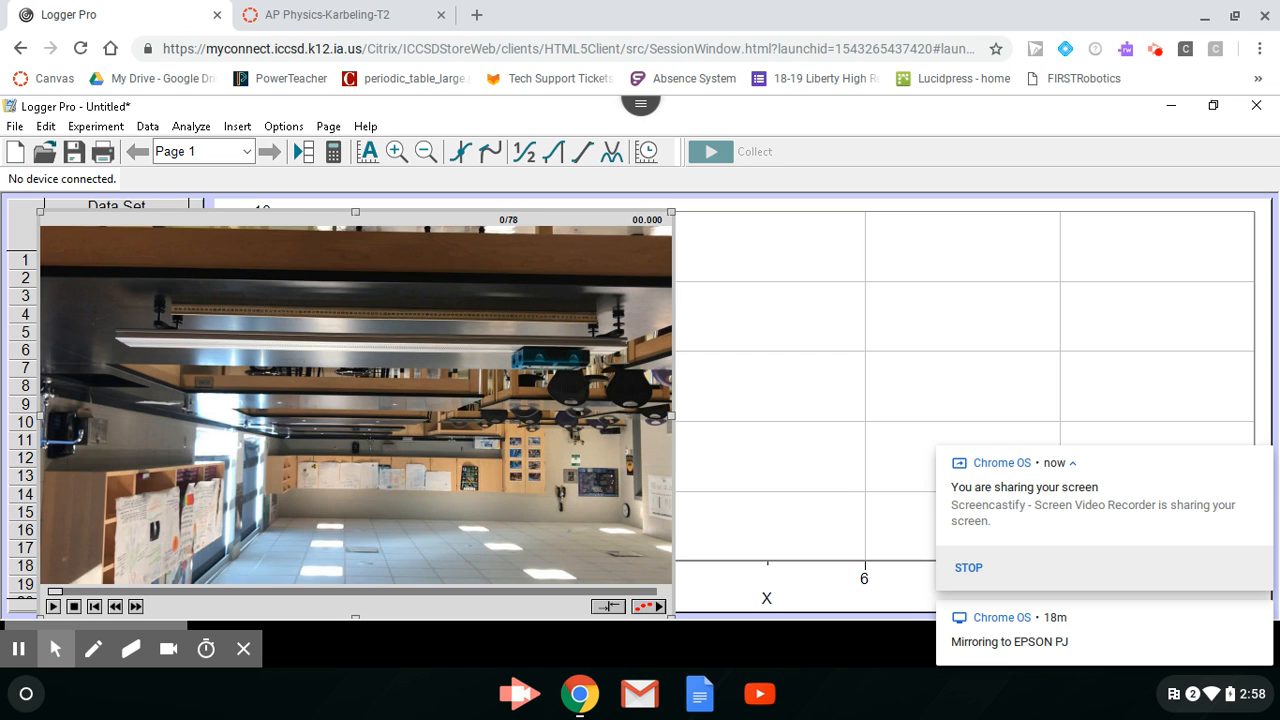
Enable video analysis for the movie and set its scale to 1 m along the full length of the metre stick
{"action": "left_click", "coordinate": [645, 609]}
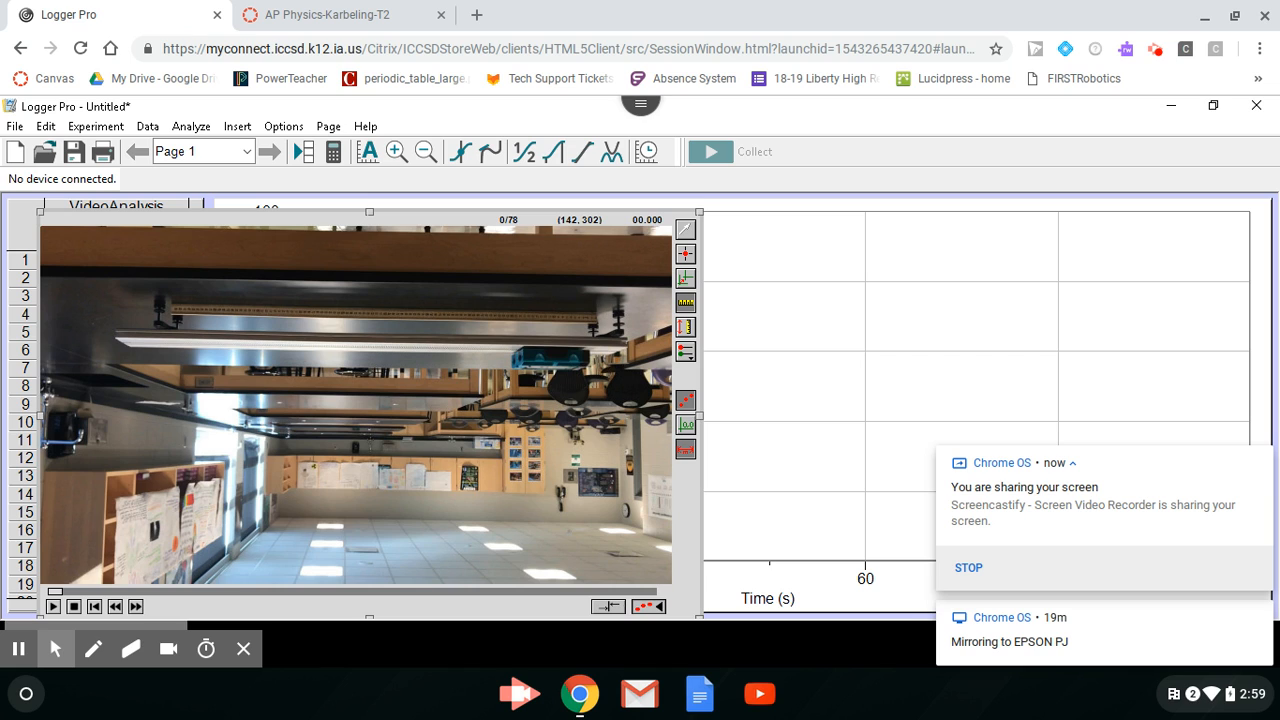
{"action": "left_click_drag", "start_coordinate": [171, 312], "coordinate": [595, 316]}
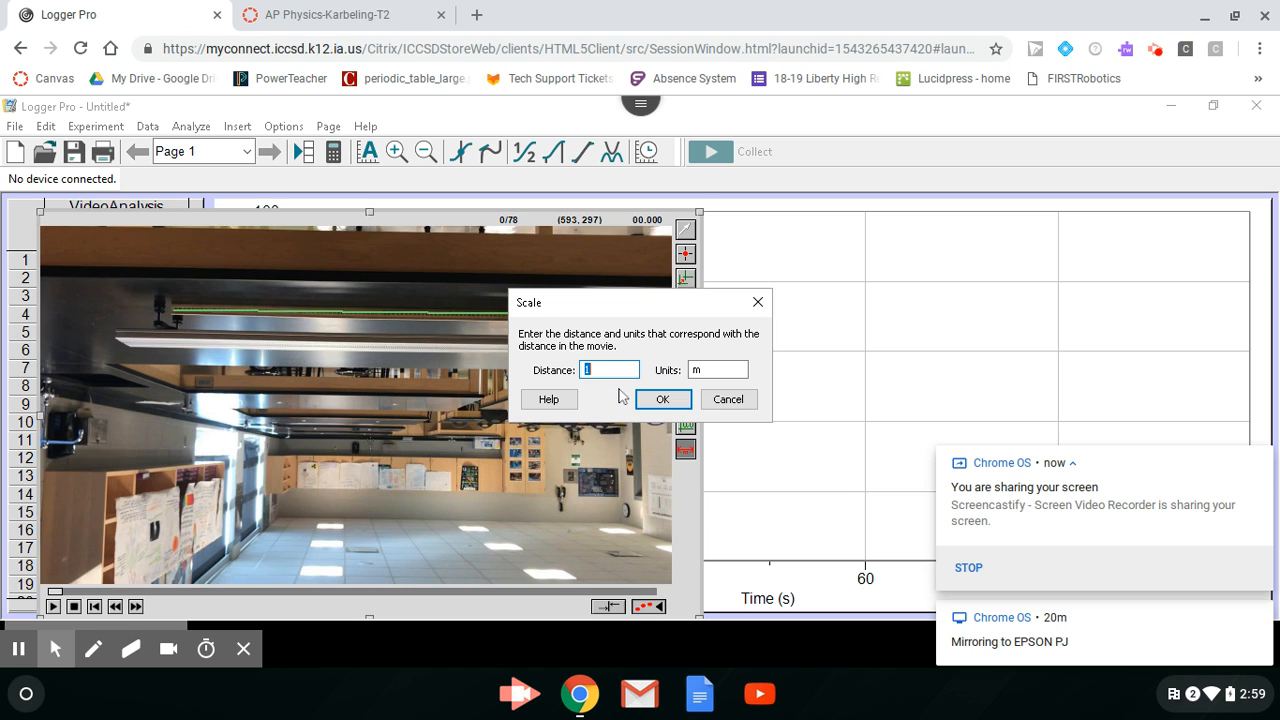
{"action": "left_click", "coordinate": [660, 401]}
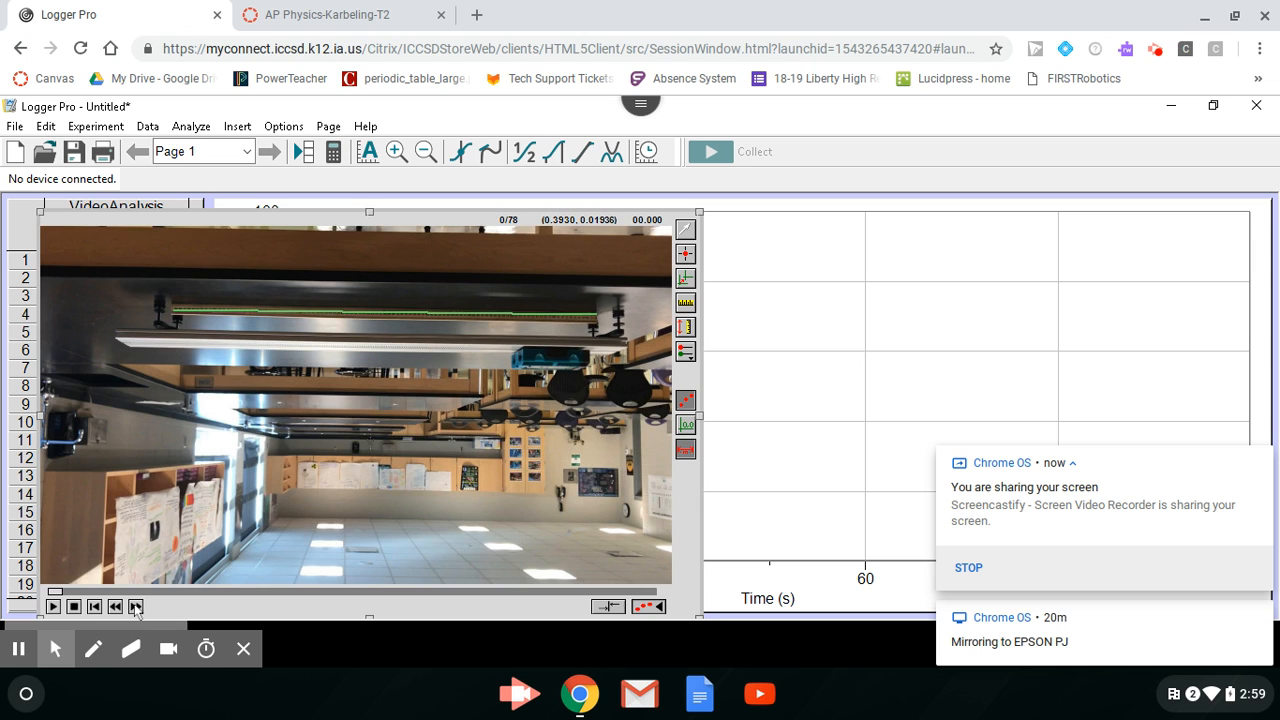
Step through the movie frame by frame to find the cart's release from the hand, stopping at frame 34
{"action": "left_click", "coordinate": [136, 606]}
{"action": "left_click", "coordinate": [136, 606]}
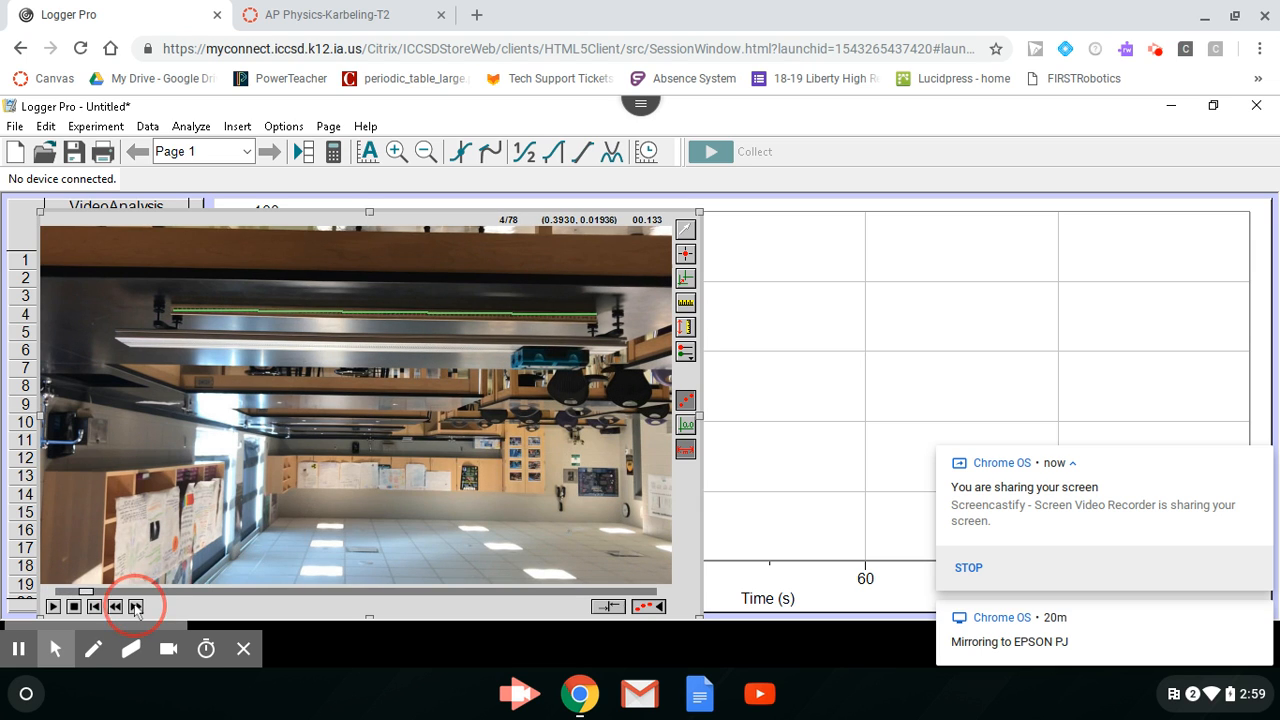
{"action": "left_click", "coordinate": [136, 606]}
{"action": "left_click", "coordinate": [136, 608]}
{"action": "left_click", "coordinate": [136, 608]}
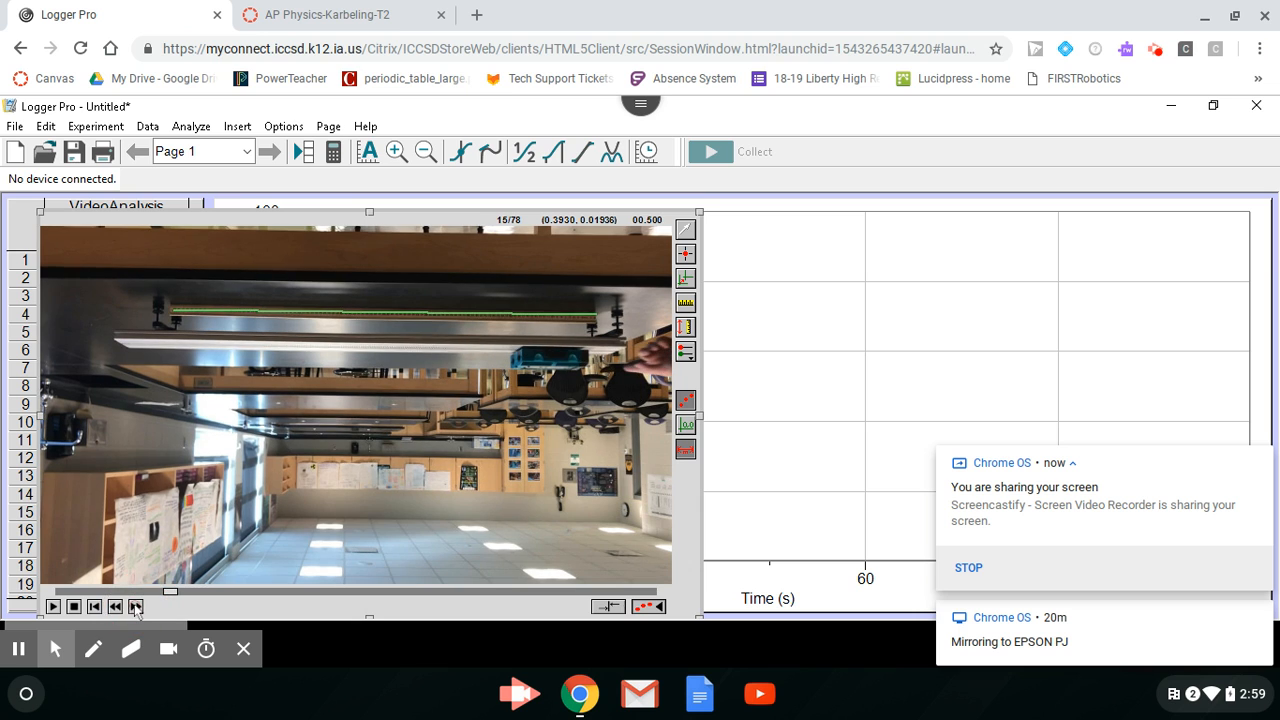
{"action": "left_click", "coordinate": [136, 608]}
{"action": "left_click", "coordinate": [136, 608]}
{"action": "left_click", "coordinate": [136, 608]}
{"action": "left_click", "coordinate": [136, 608]}
{"action": "left_click", "coordinate": [136, 608]}
{"action": "left_click", "coordinate": [136, 608]}
{"action": "left_click", "coordinate": [136, 608]}
{"action": "left_click", "coordinate": [136, 608]}
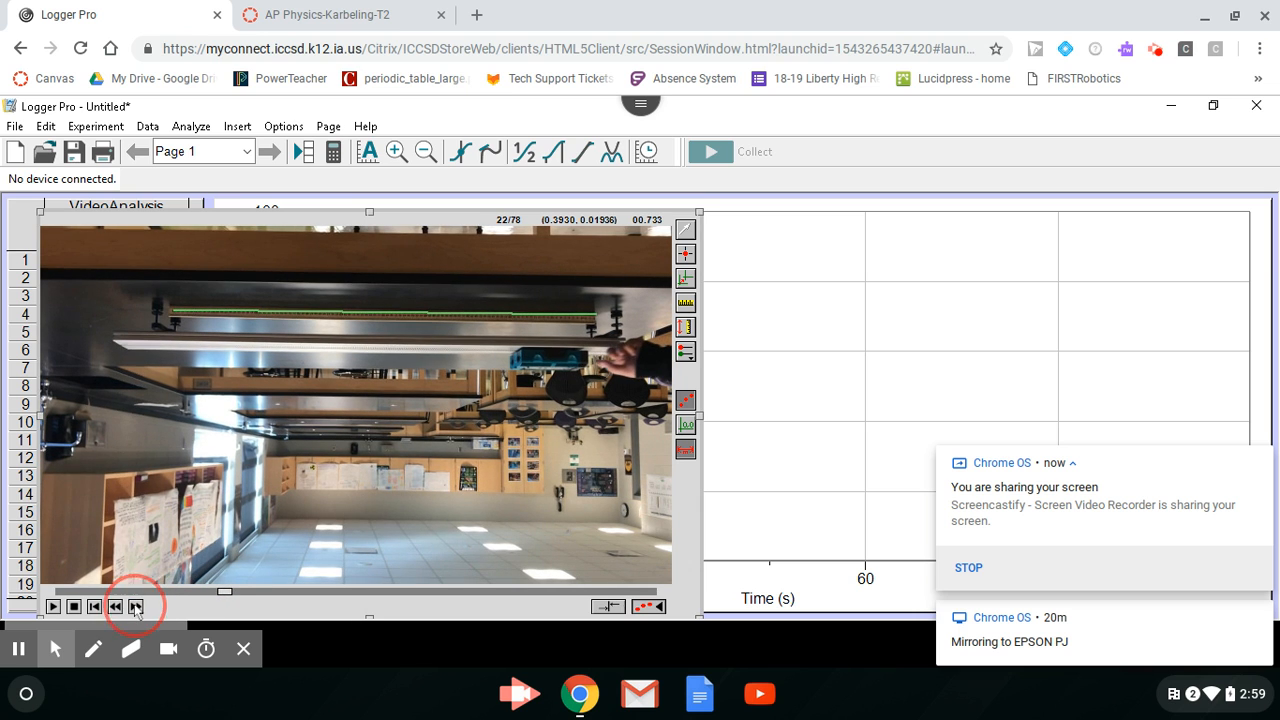
{"action": "left_click", "coordinate": [136, 608]}
{"action": "left_click", "coordinate": [136, 608]}
{"action": "left_click", "coordinate": [136, 608]}
{"action": "left_click", "coordinate": [136, 608]}
{"action": "left_click", "coordinate": [136, 608]}
{"action": "left_click", "coordinate": [136, 608]}
{"action": "left_click", "coordinate": [136, 608]}
{"action": "left_click", "coordinate": [136, 608]}
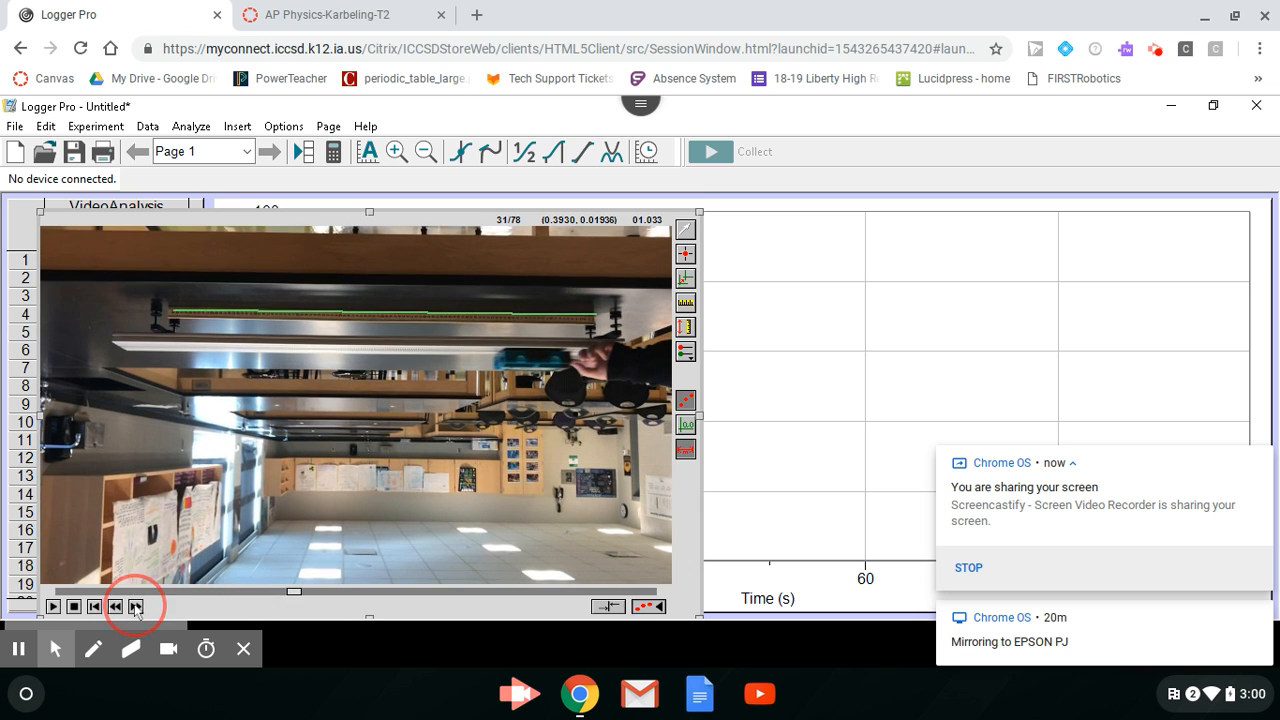
{"action": "left_click", "coordinate": [136, 608]}
{"action": "left_click", "coordinate": [136, 608]}
{"action": "left_click", "coordinate": [136, 608]}
{"action": "left_click", "coordinate": [136, 608]}
{"action": "left_click", "coordinate": [136, 608]}
{"action": "left_click", "coordinate": [136, 608]}
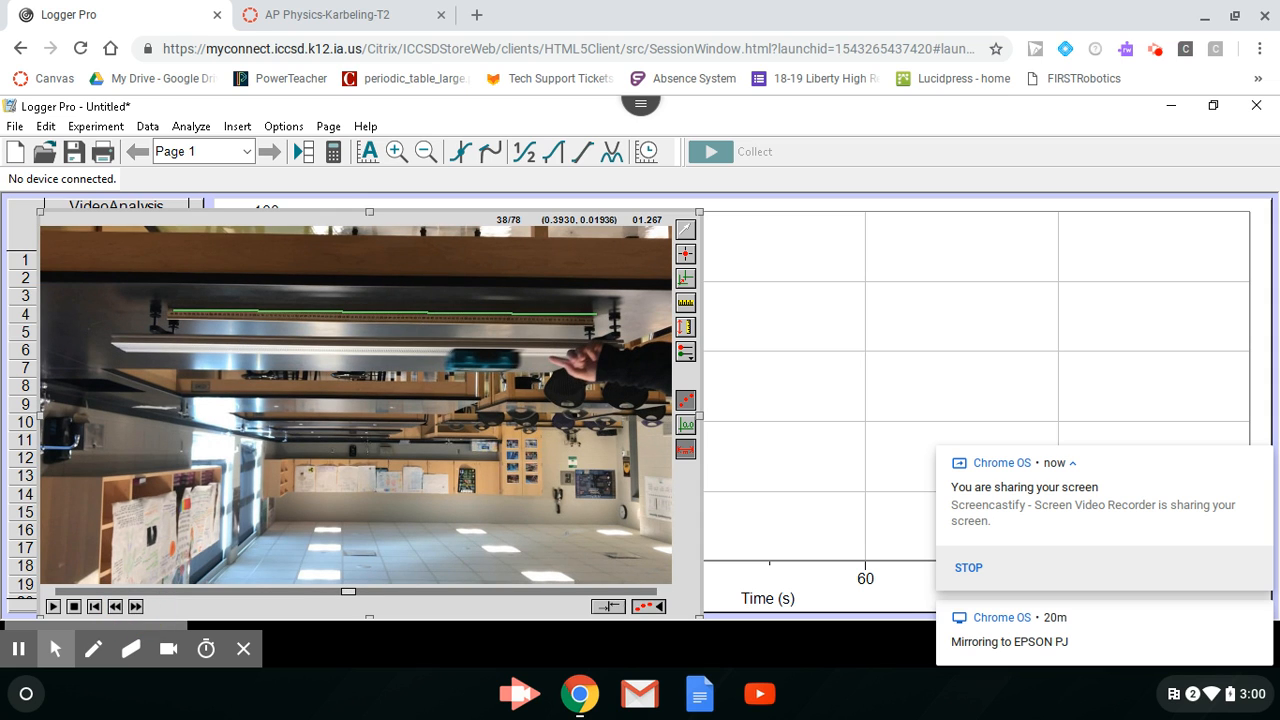
{"action": "left_click", "coordinate": [115, 607]}
{"action": "left_click", "coordinate": [115, 607]}
{"action": "left_click", "coordinate": [115, 607]}
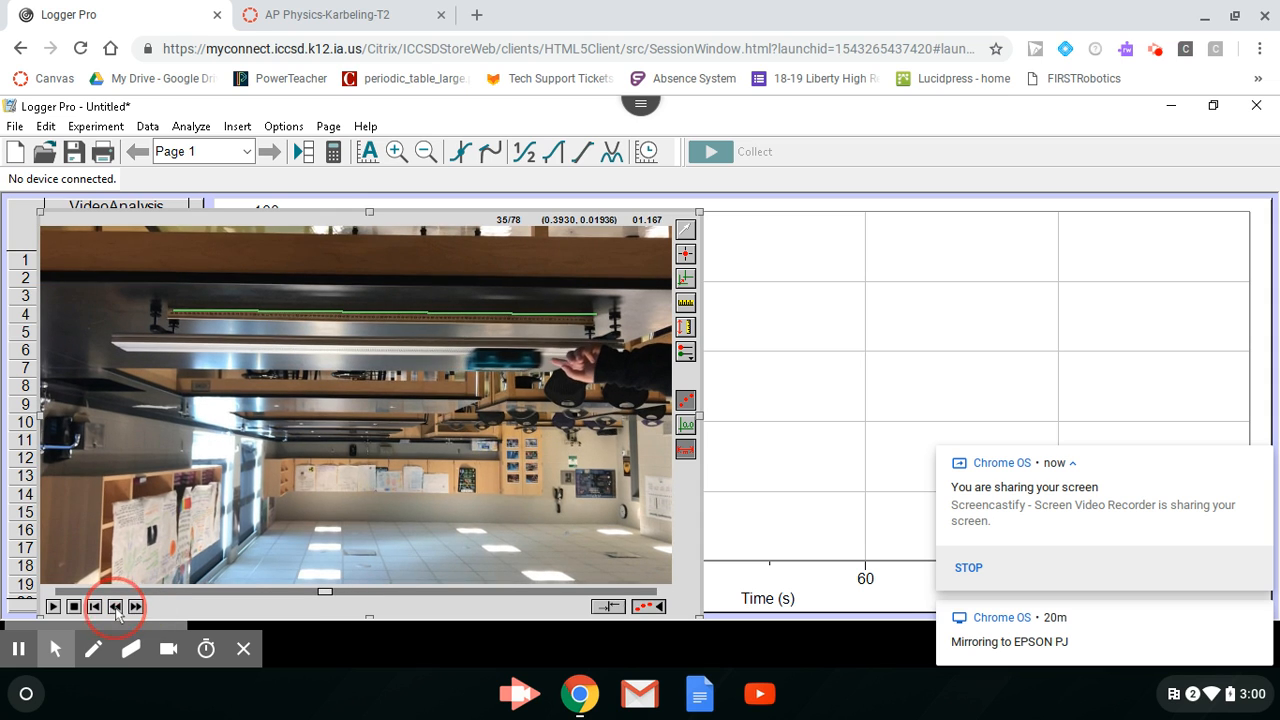
{"action": "left_click", "coordinate": [115, 607]}
{"action": "left_click", "coordinate": [115, 607]}
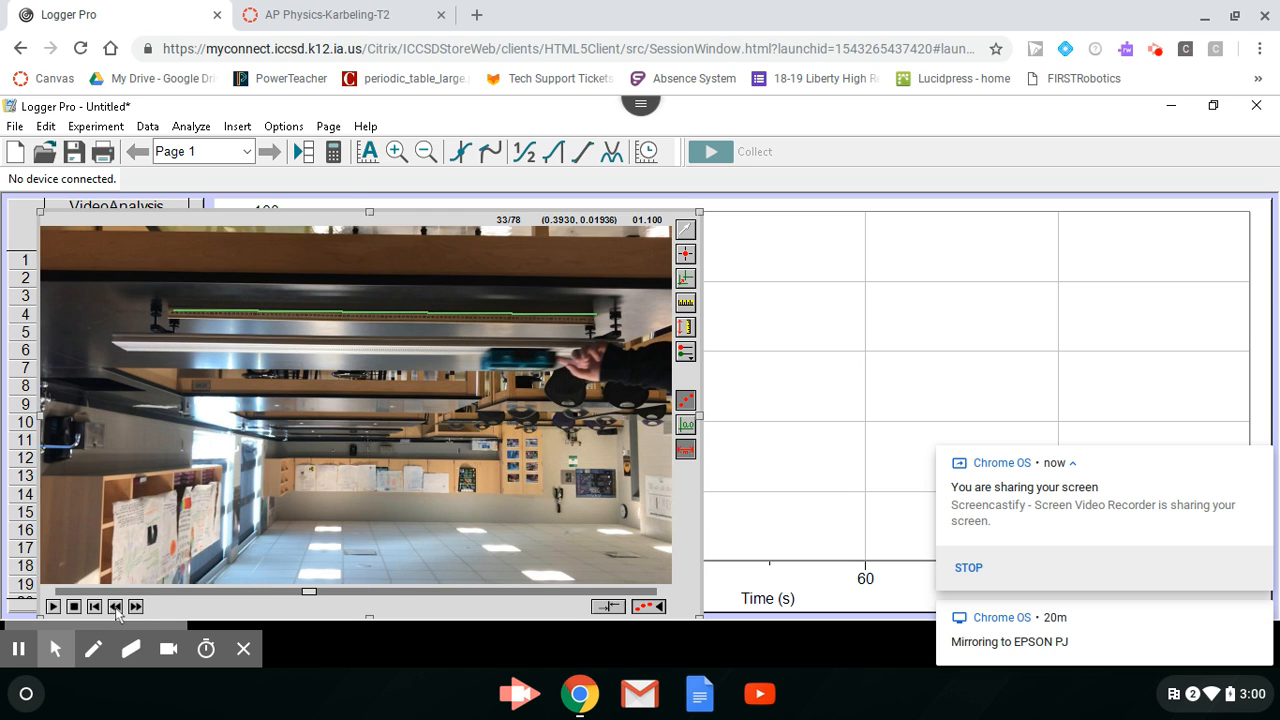
{"action": "left_click", "coordinate": [136, 607]}
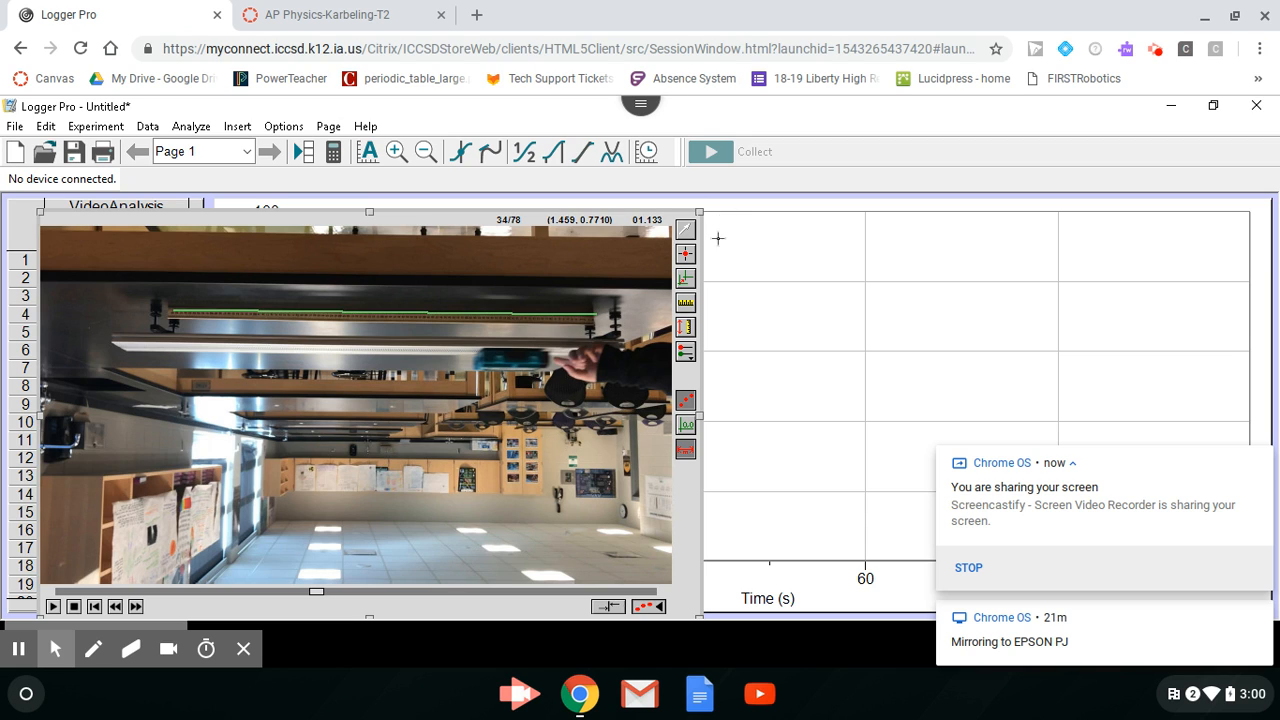
Mark the rear end of the blue cart with a tracking point in every movie frame from 34 to 62
{"action": "left_click", "coordinate": [686, 254]}
{"action": "left_click", "coordinate": [547, 359]}
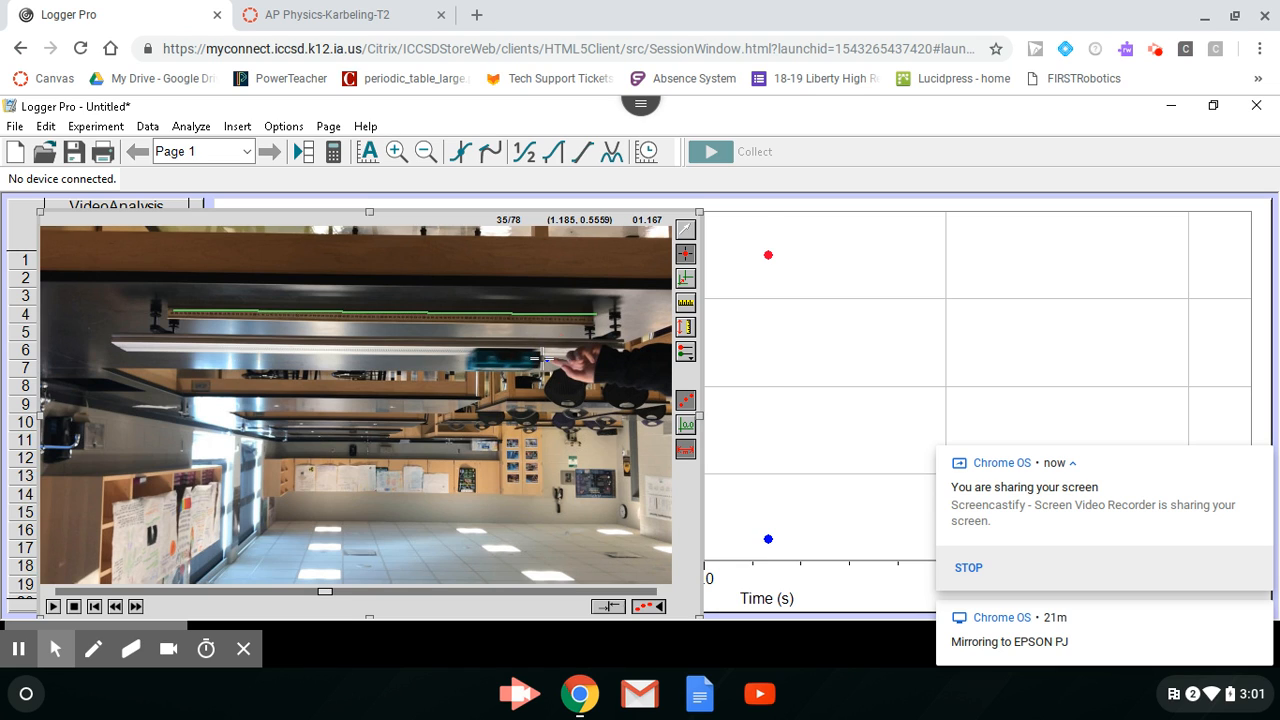
{"action": "left_click", "coordinate": [543, 357]}
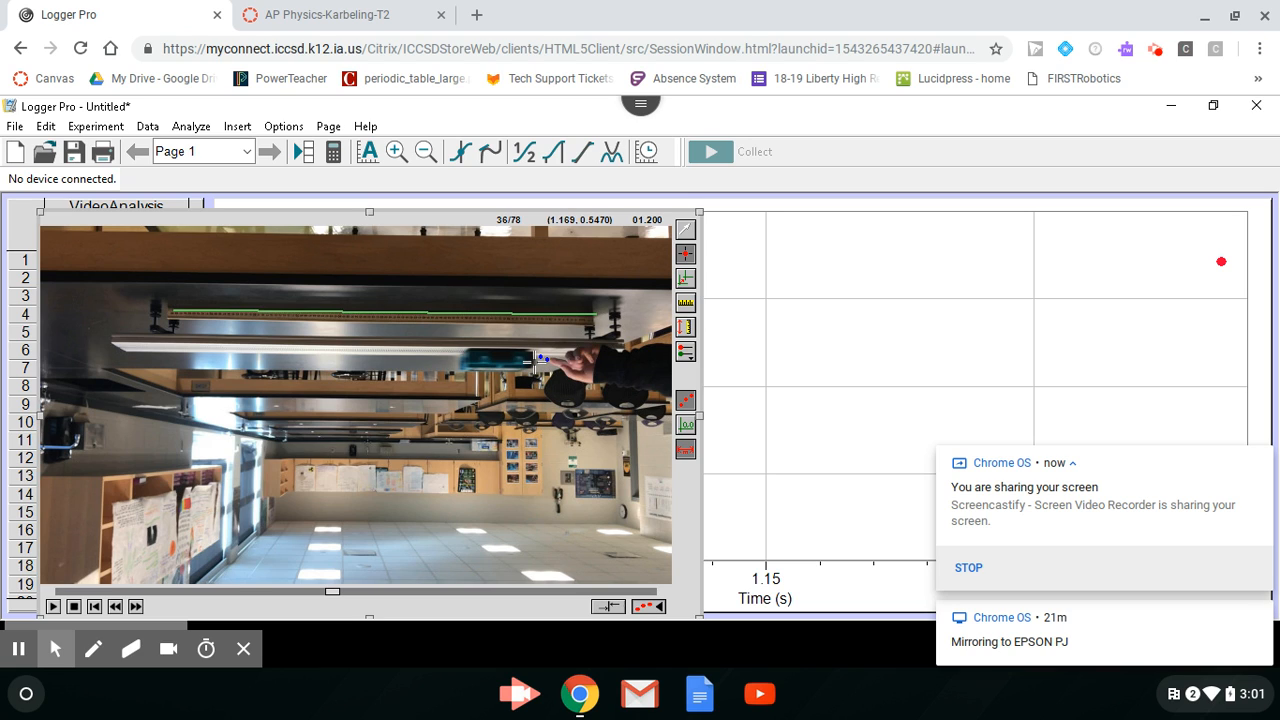
{"action": "left_click", "coordinate": [534, 358]}
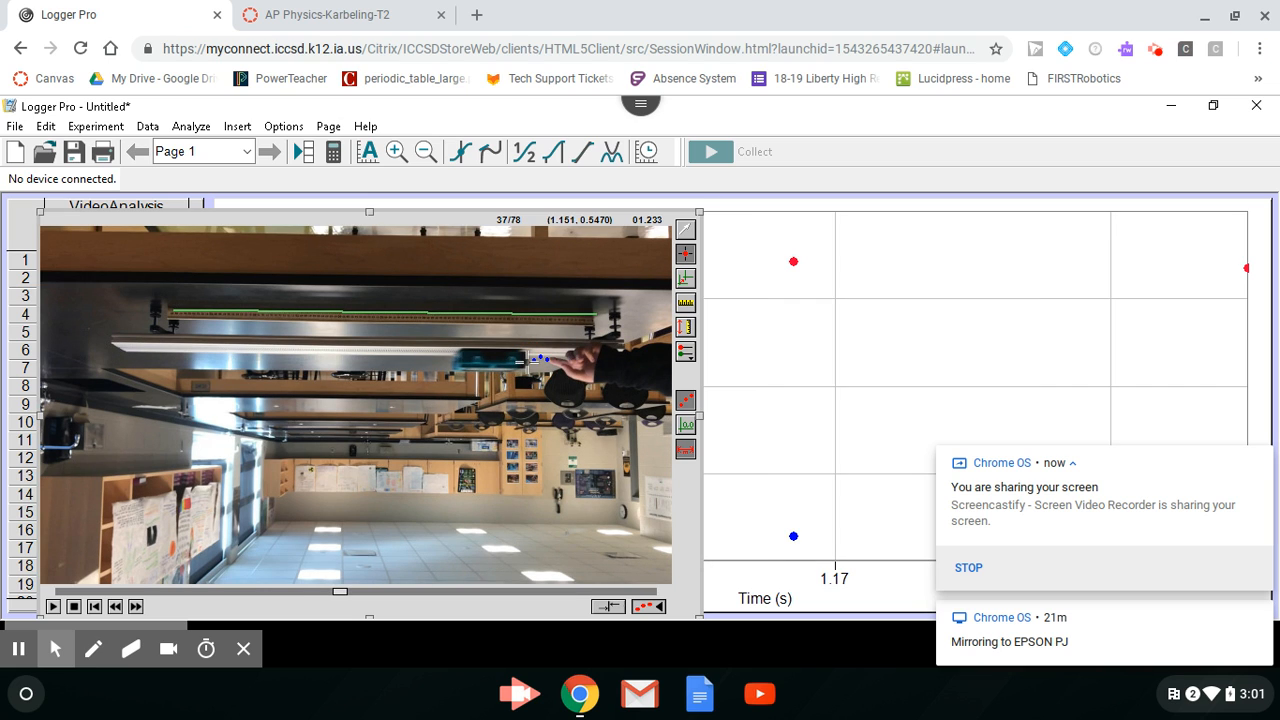
{"action": "left_click", "coordinate": [525, 356]}
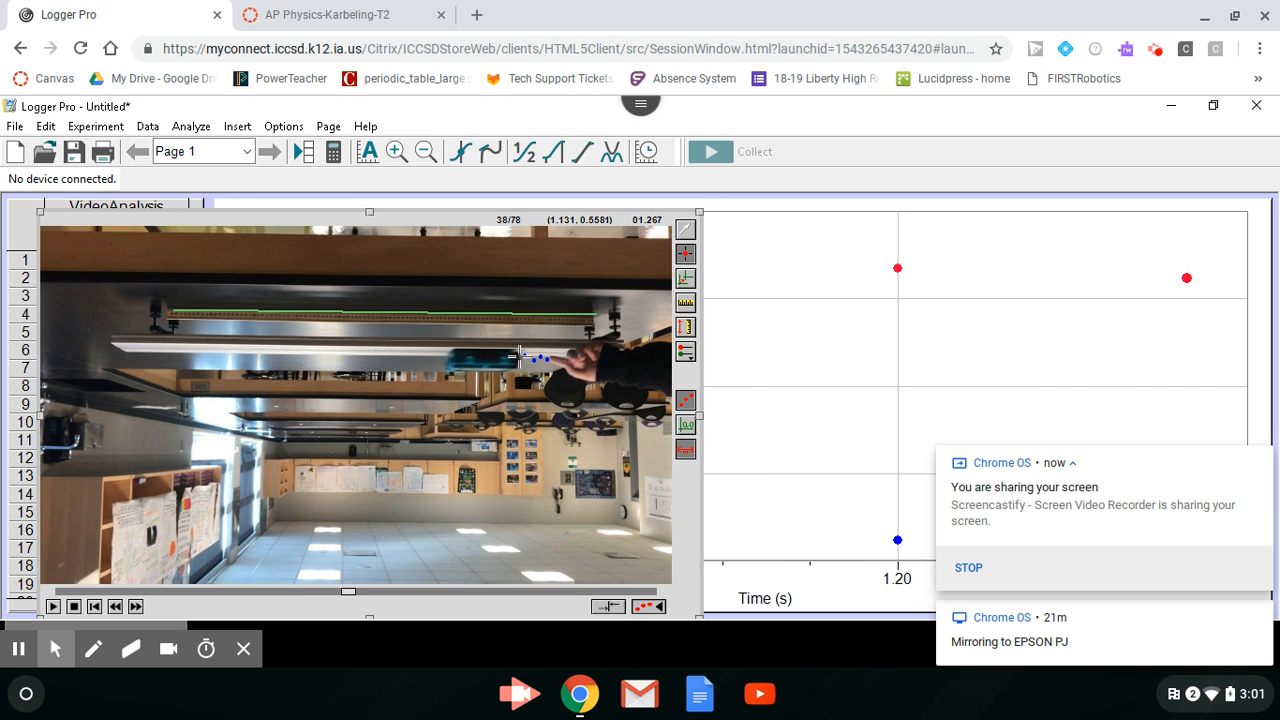
{"action": "left_click", "coordinate": [518, 356]}
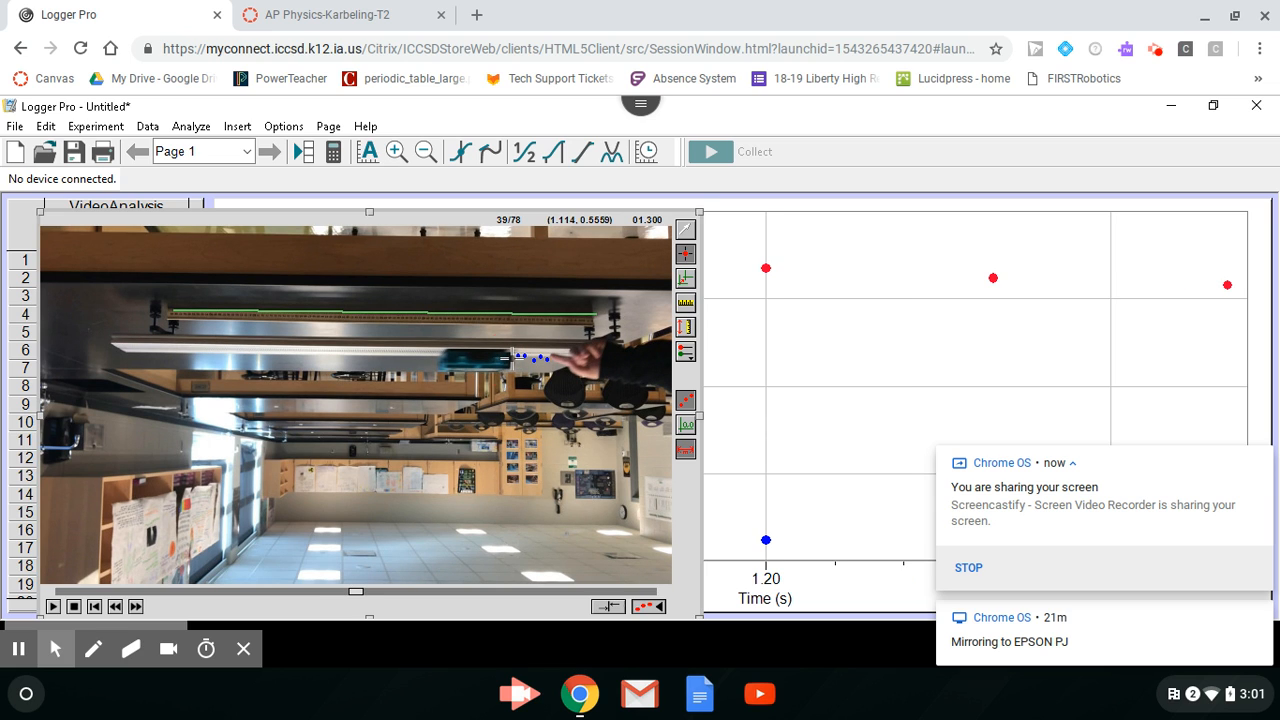
{"action": "left_click", "coordinate": [507, 357]}
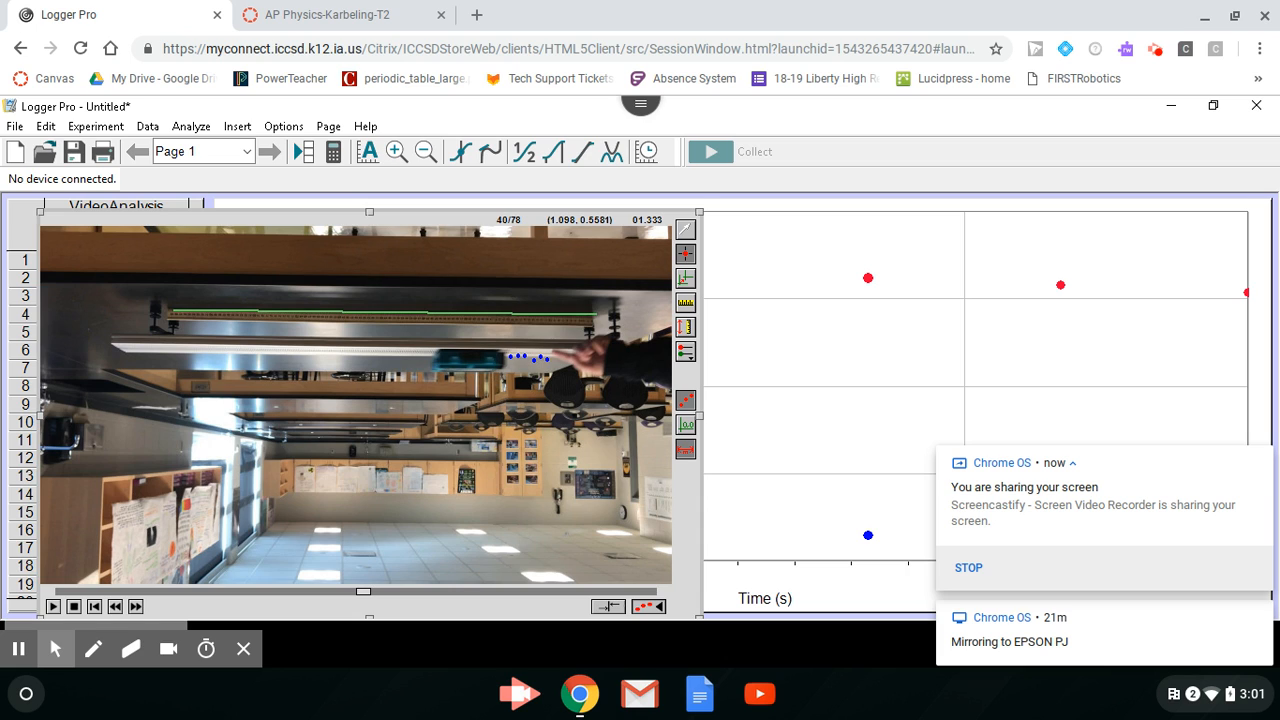
{"action": "left_click", "coordinate": [499, 356]}
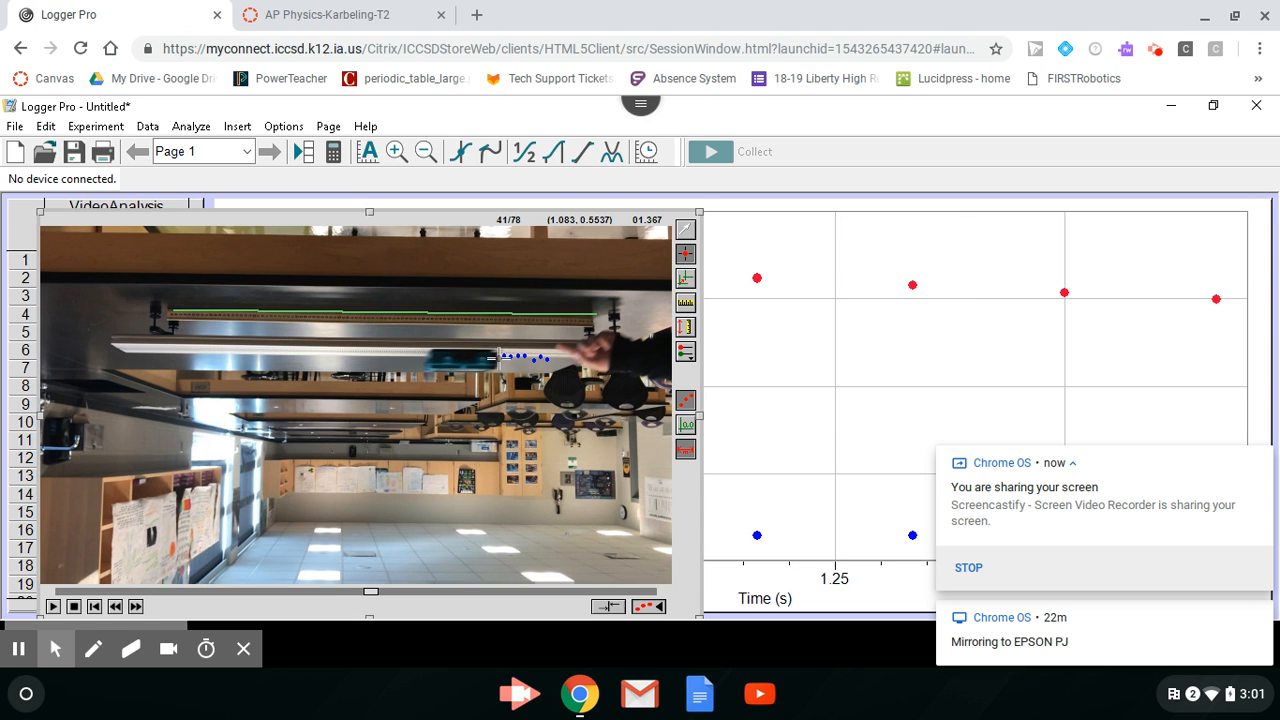
{"action": "left_click", "coordinate": [496, 357]}
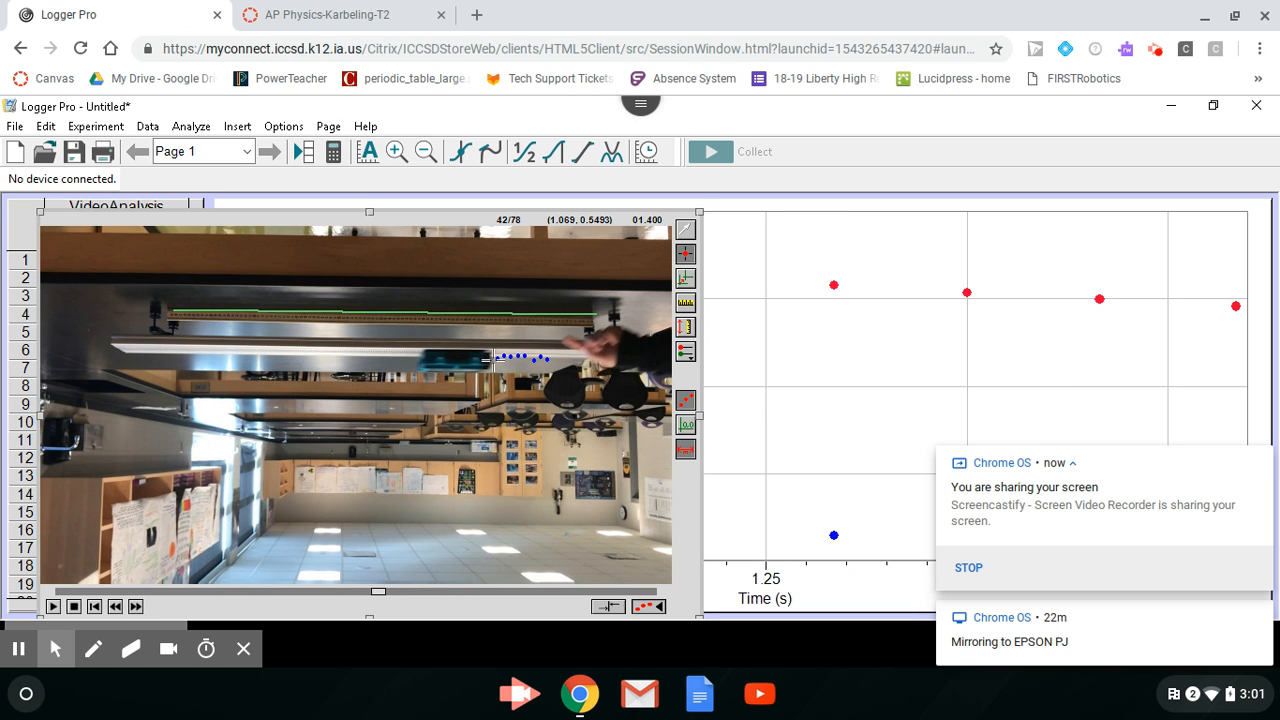
{"action": "left_click", "coordinate": [489, 358]}
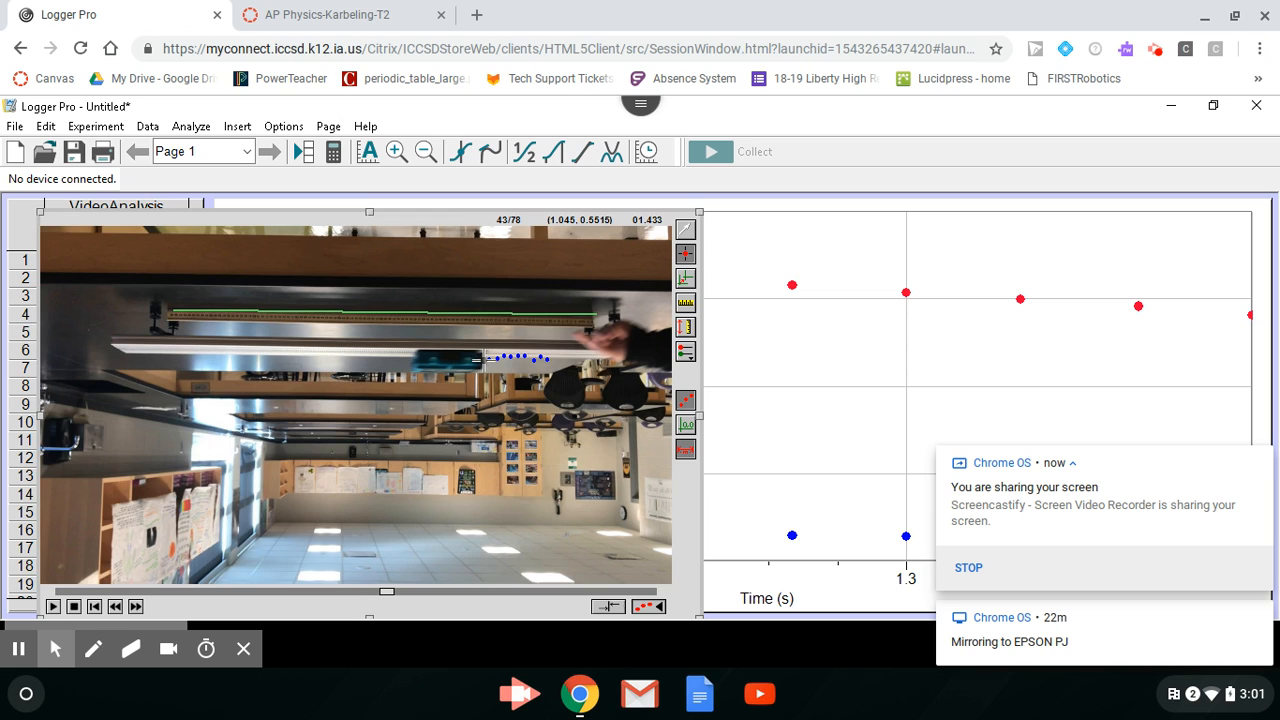
{"action": "left_click", "coordinate": [484, 357]}
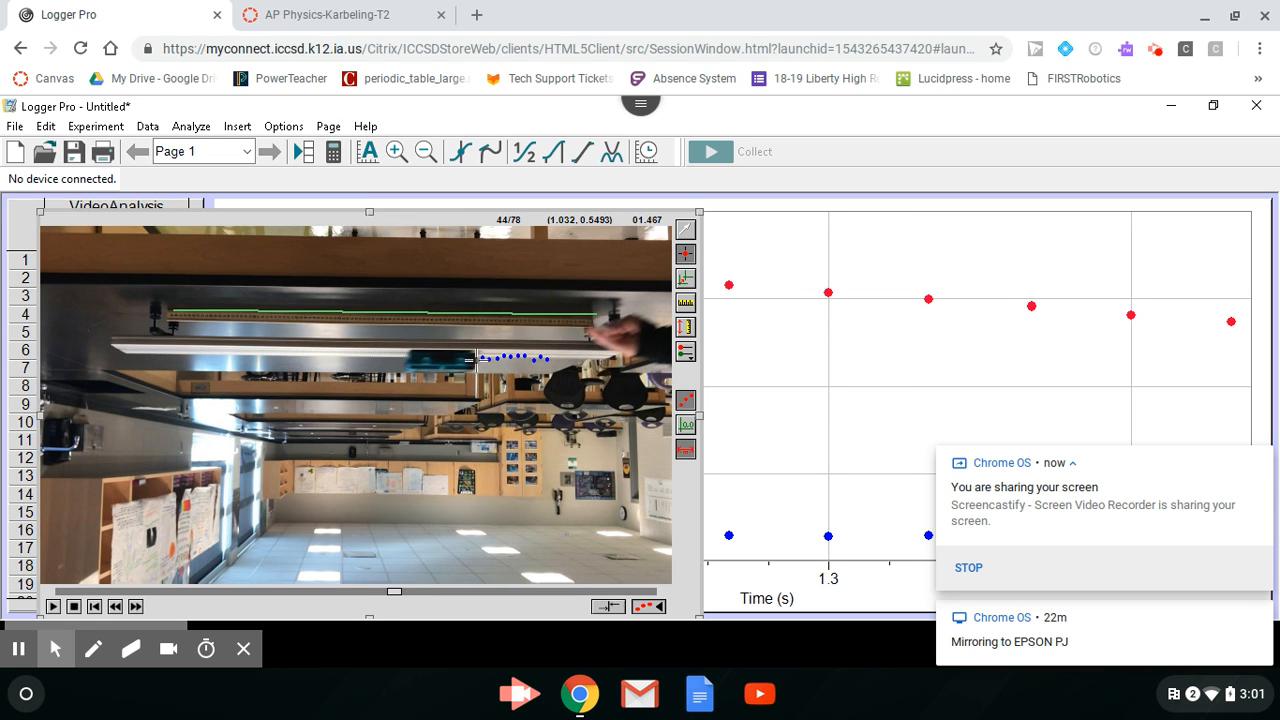
{"action": "left_click", "coordinate": [476, 358]}
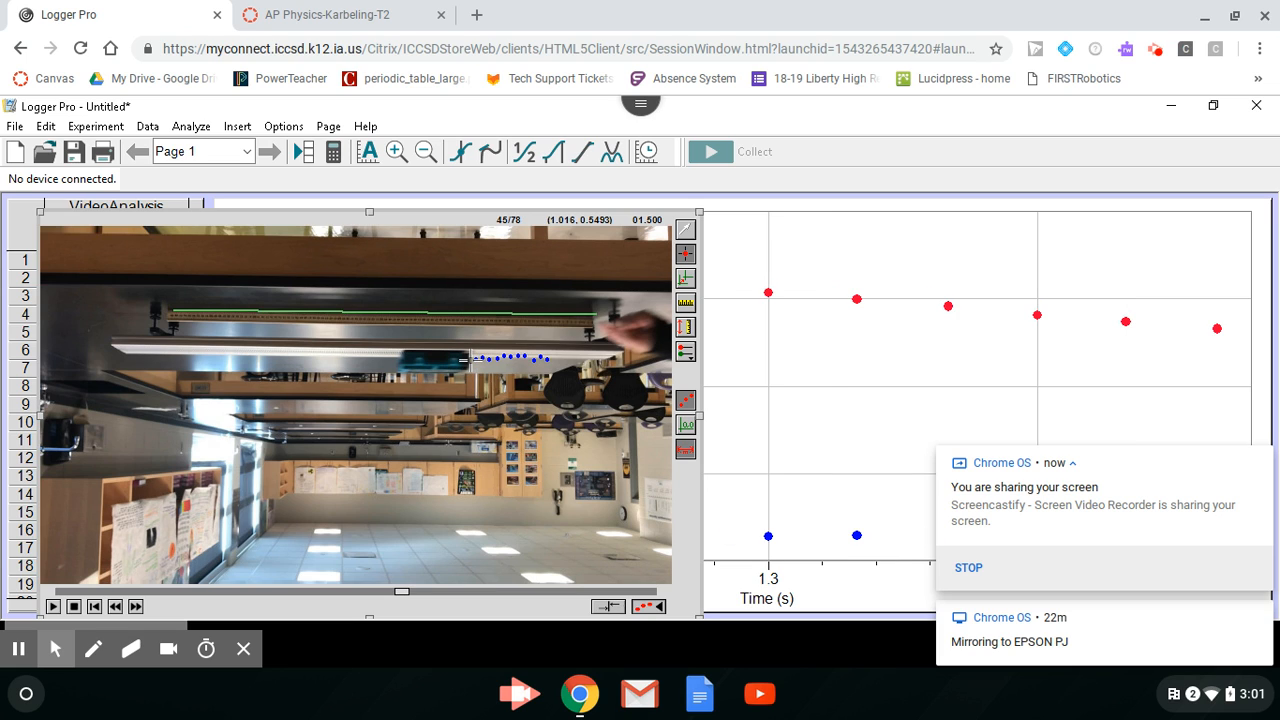
{"action": "left_click", "coordinate": [470, 358]}
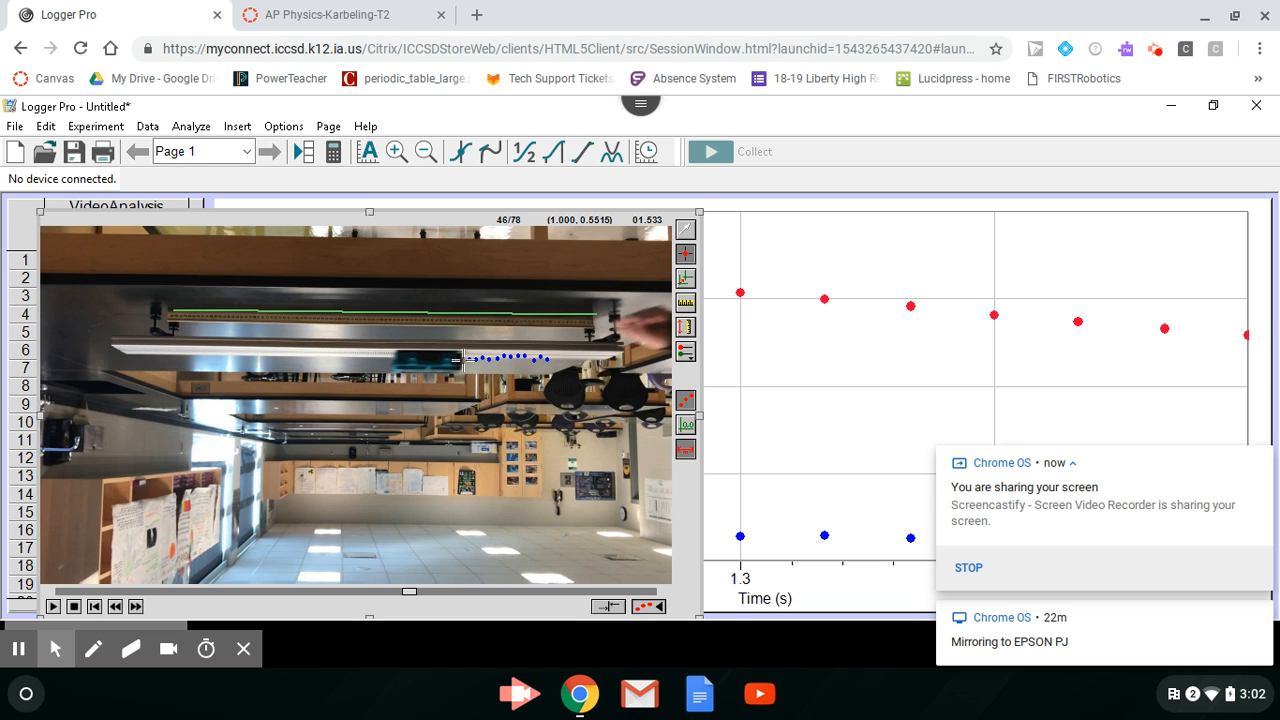
{"action": "left_click", "coordinate": [462, 358]}
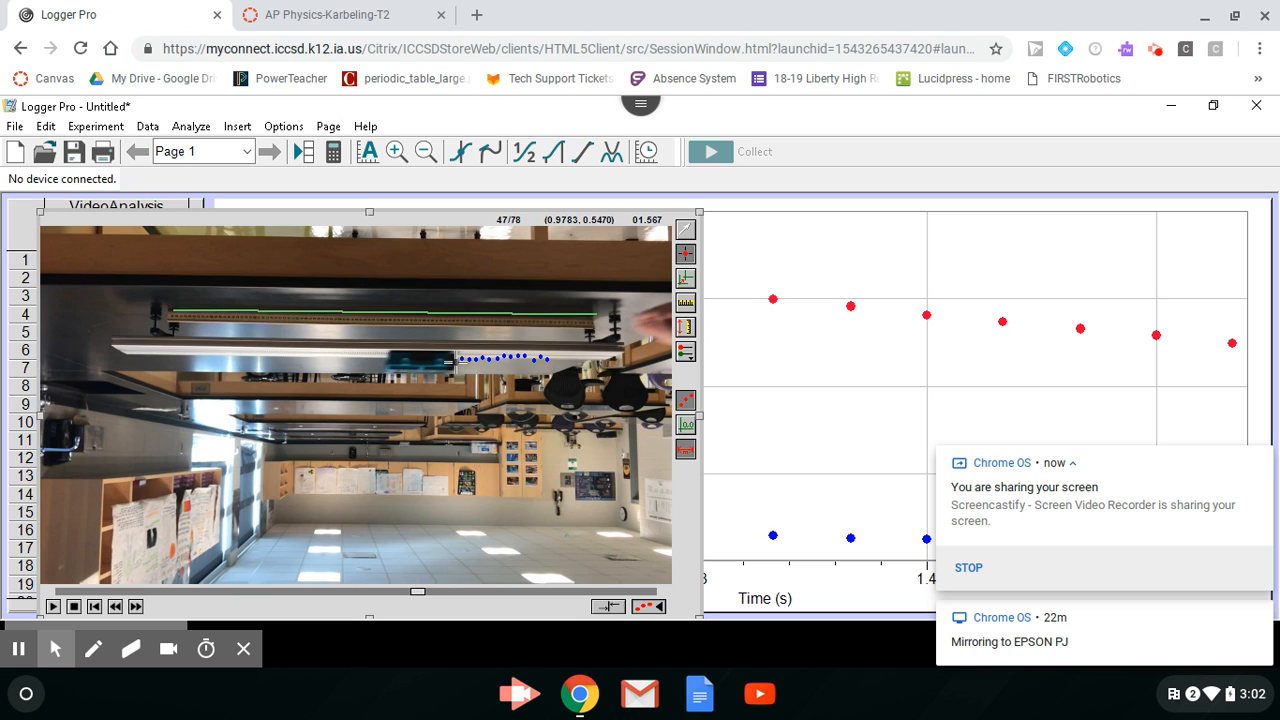
{"action": "left_click", "coordinate": [454, 360]}
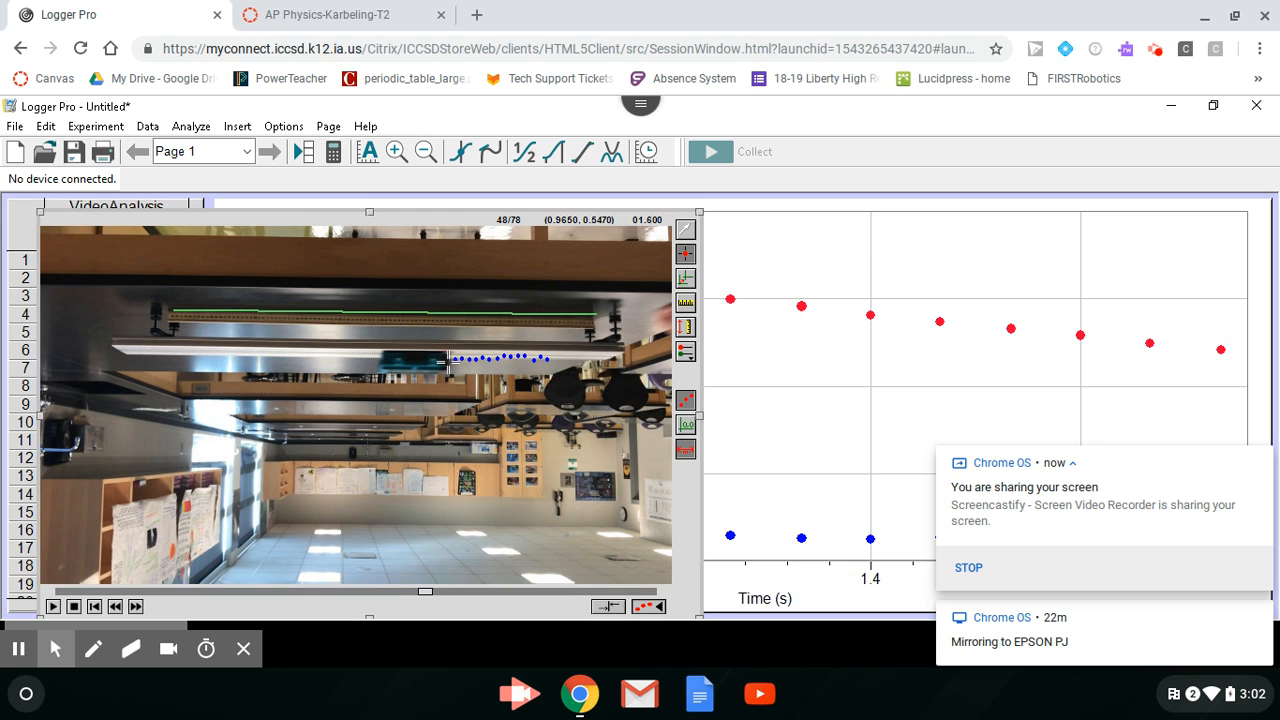
{"action": "left_click", "coordinate": [449, 360]}
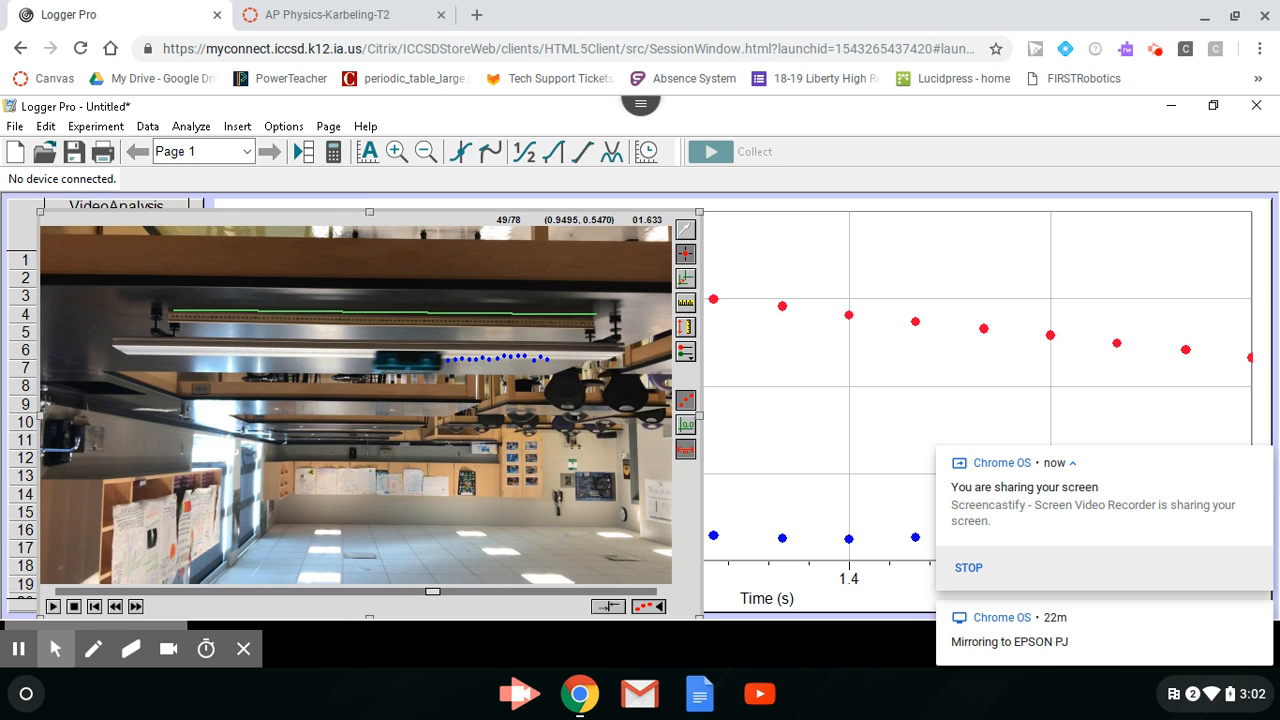
{"action": "left_click", "coordinate": [440, 360]}
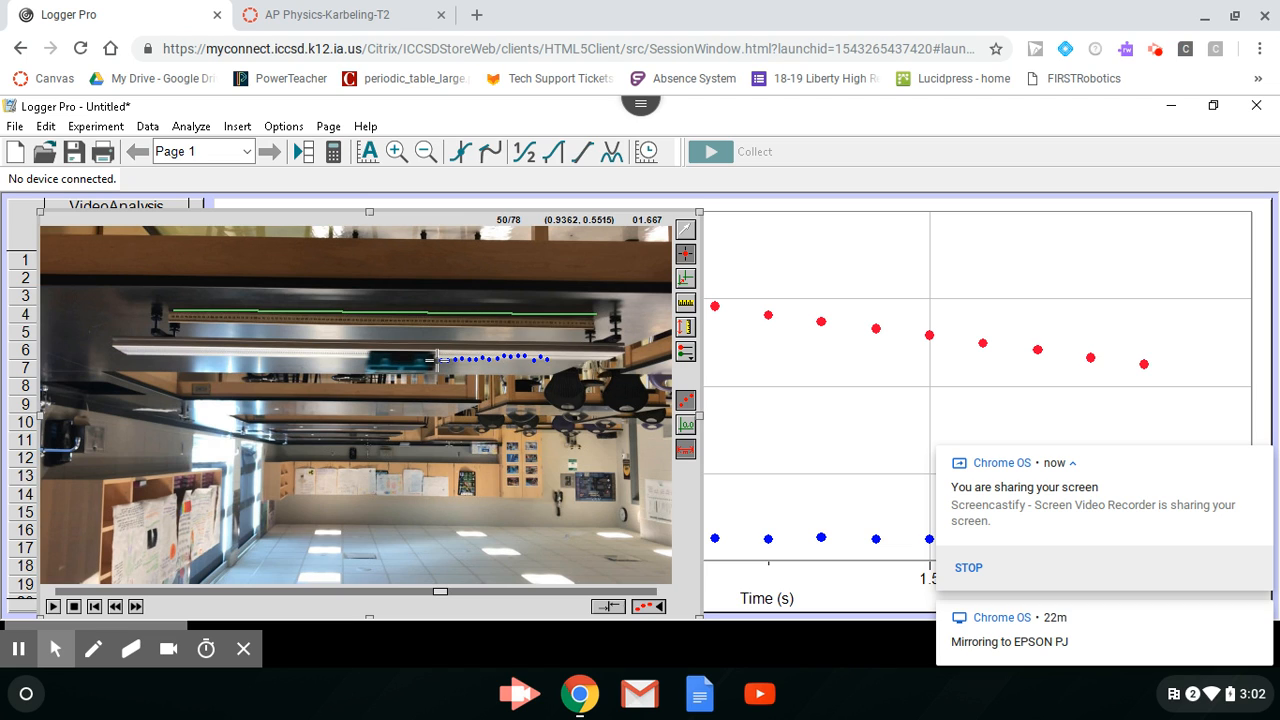
{"action": "left_click", "coordinate": [437, 360]}
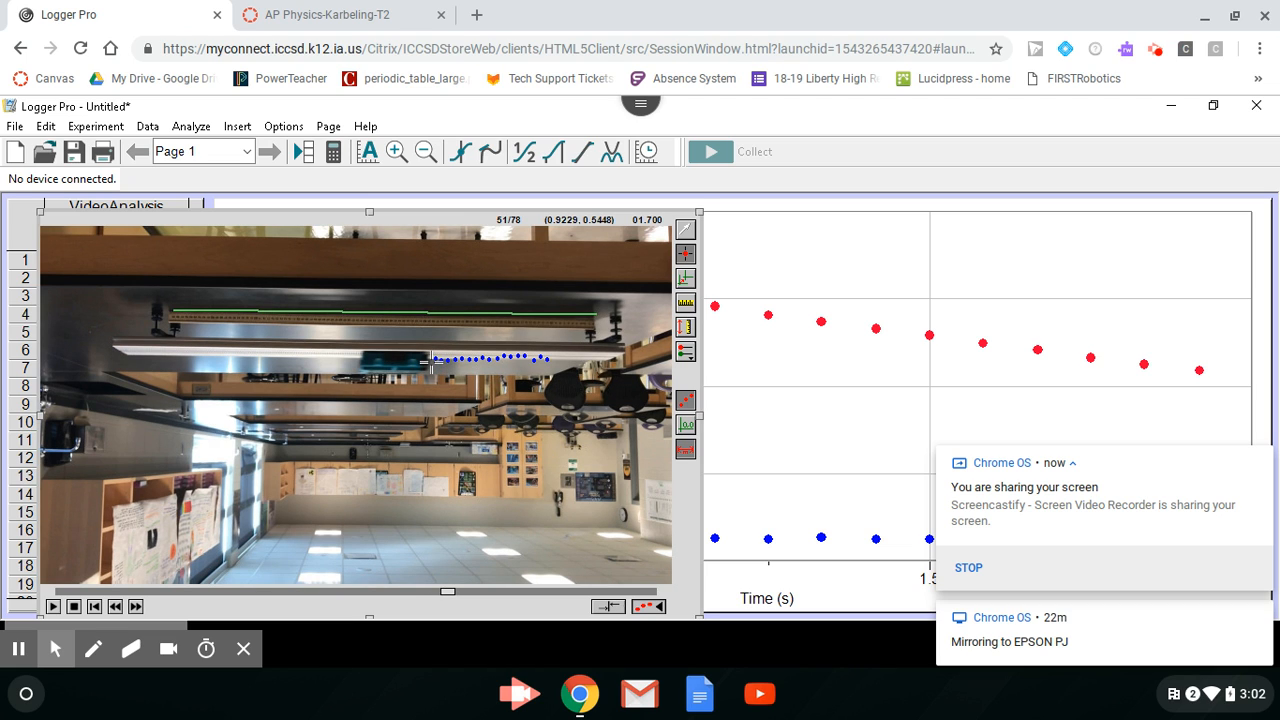
{"action": "left_click", "coordinate": [428, 360]}
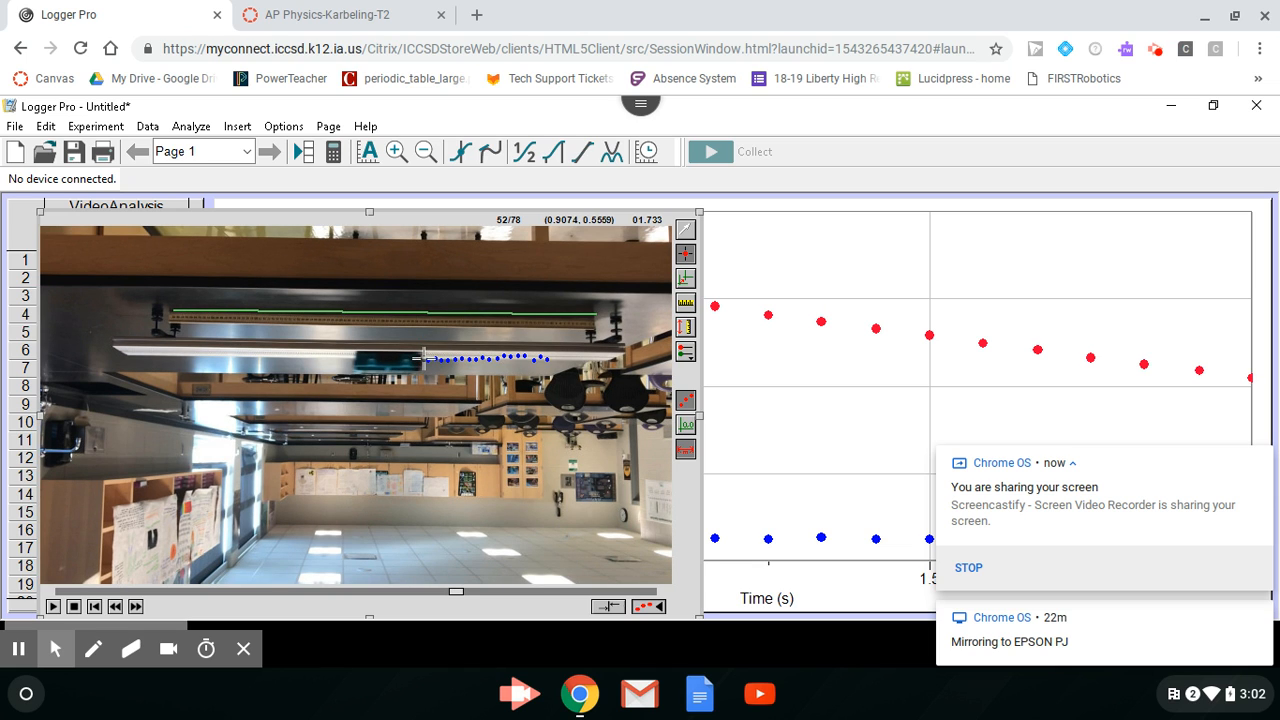
{"action": "left_click", "coordinate": [422, 359]}
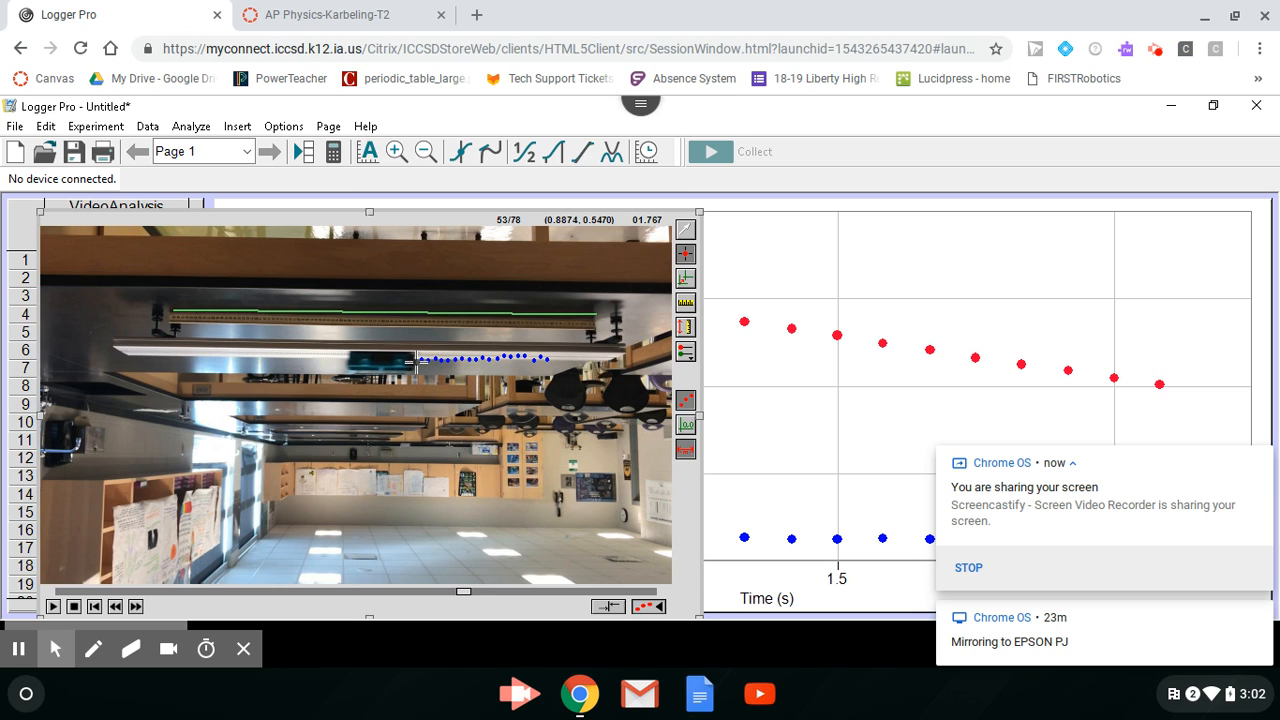
{"action": "left_click", "coordinate": [416, 360]}
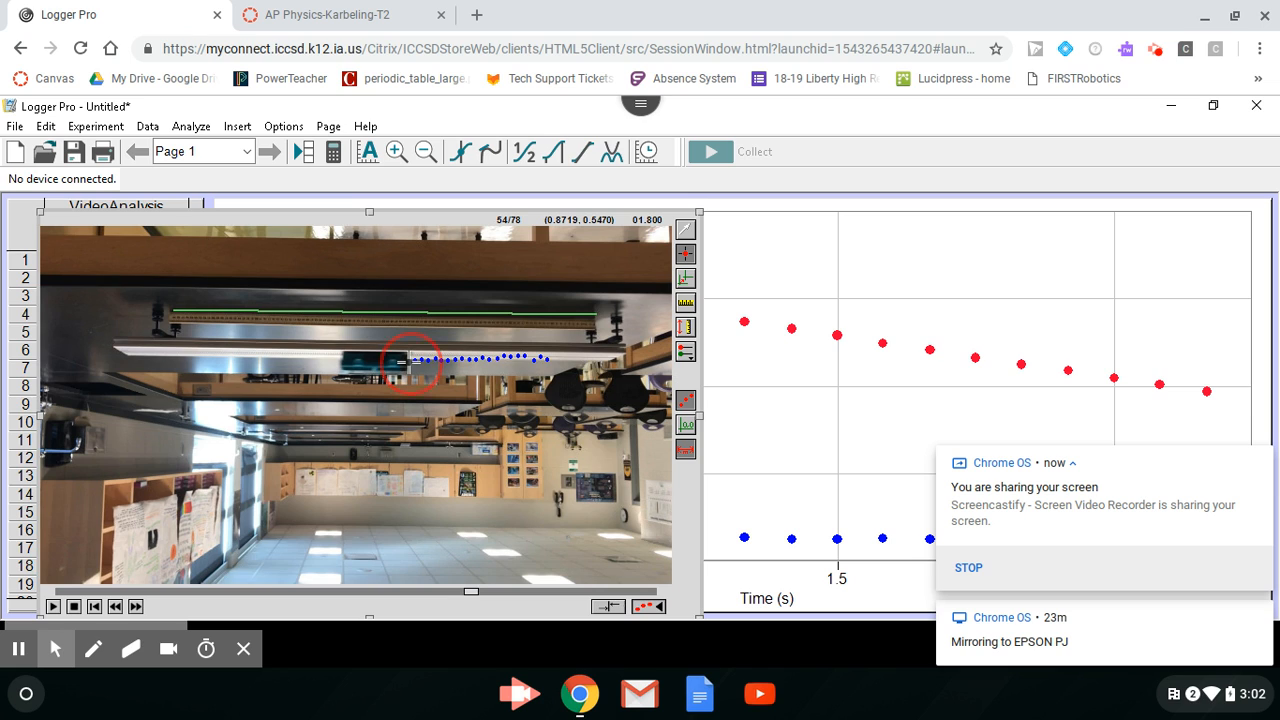
{"action": "left_click", "coordinate": [405, 360]}
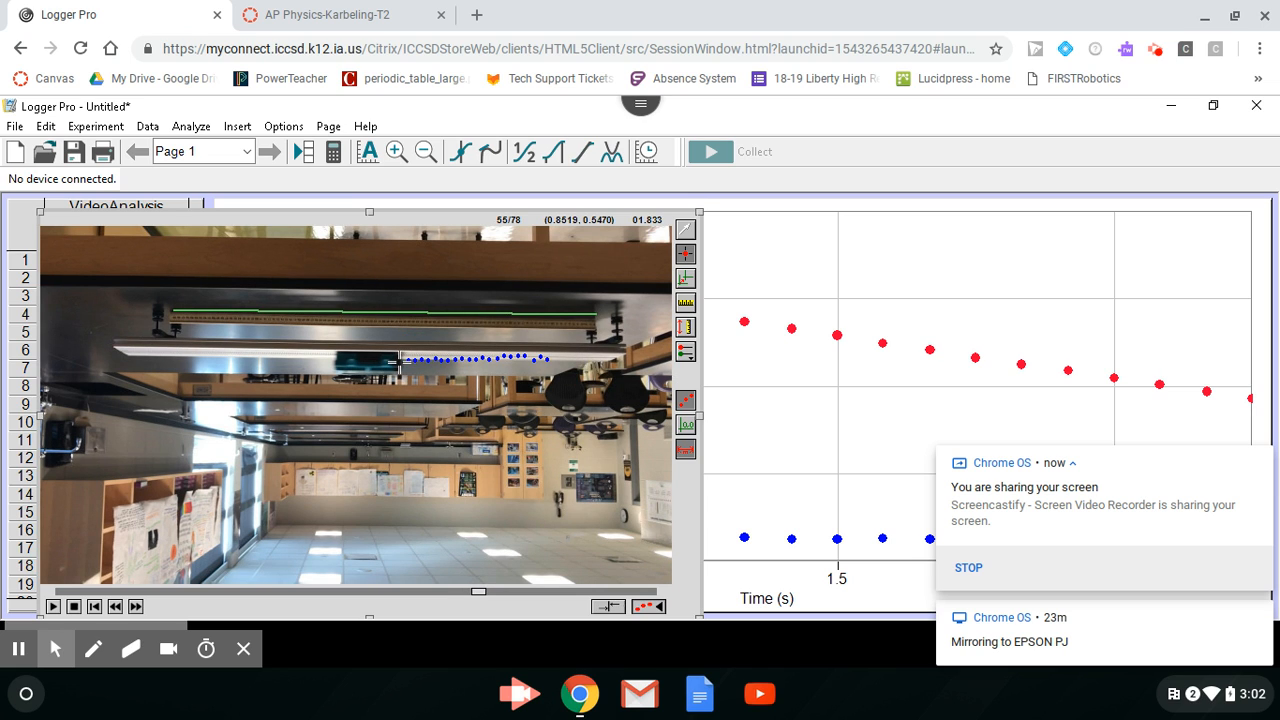
{"action": "left_click", "coordinate": [398, 362]}
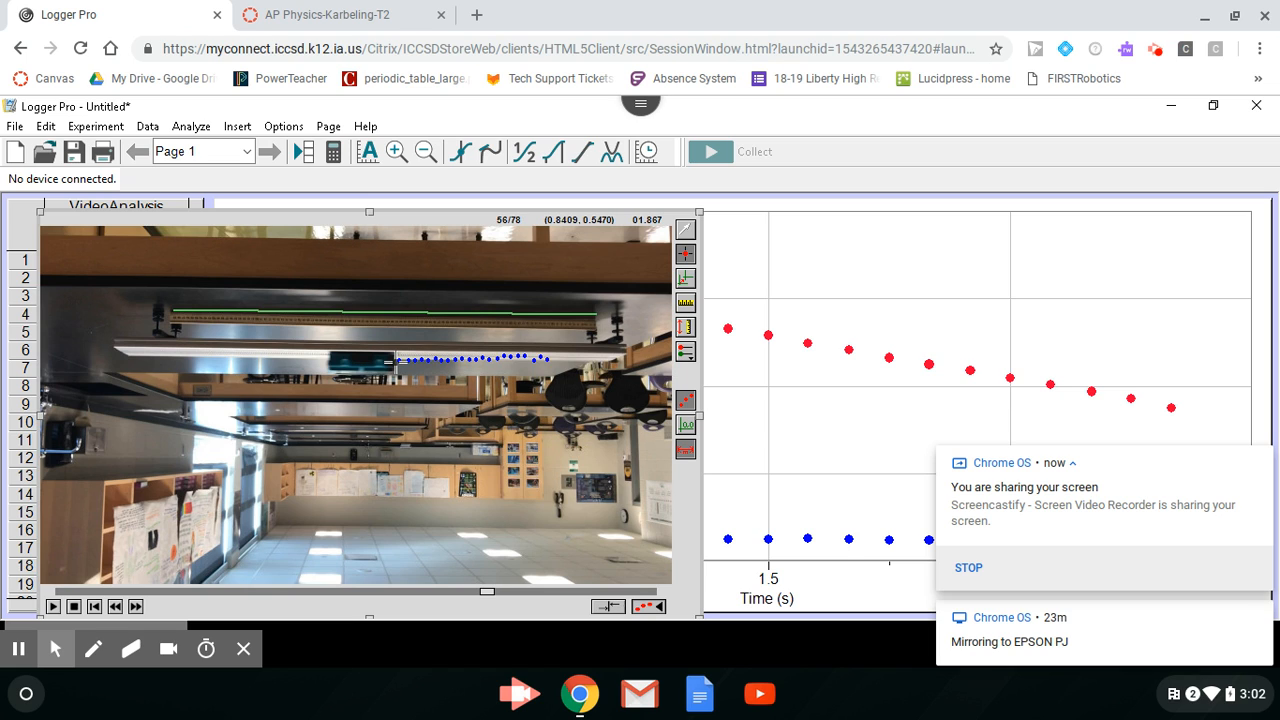
{"action": "left_click", "coordinate": [396, 362]}
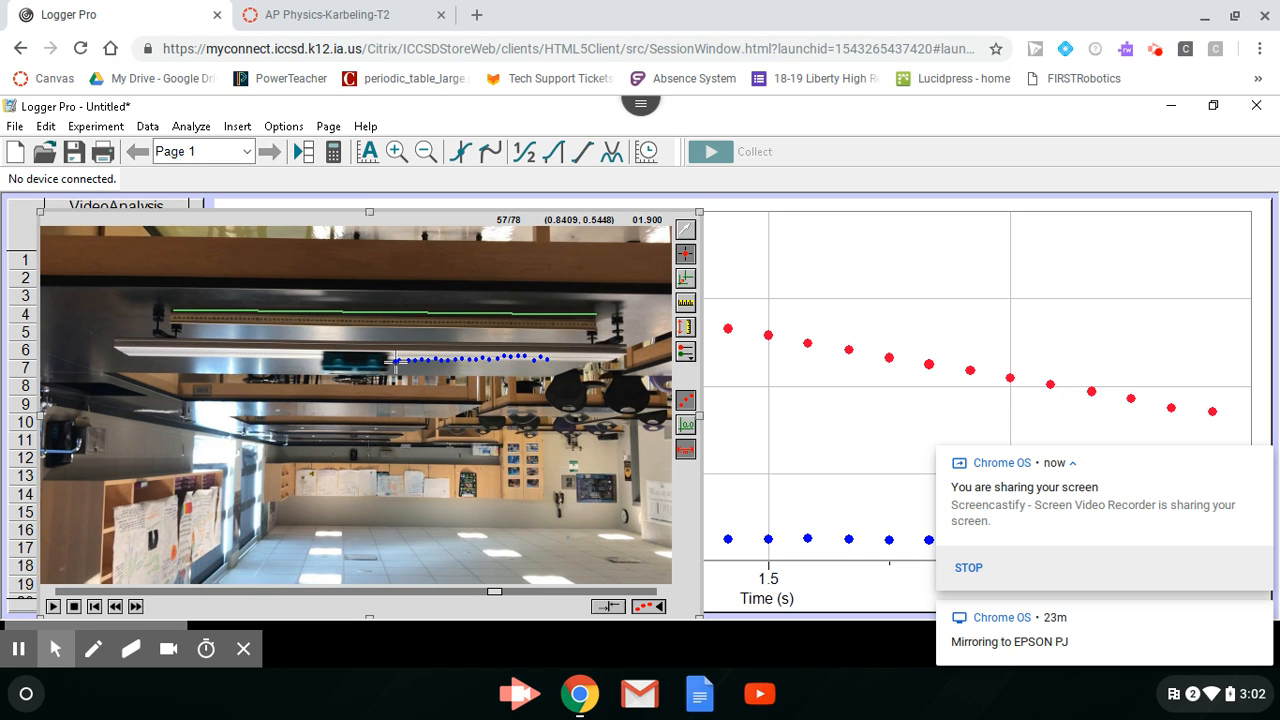
{"action": "left_click", "coordinate": [386, 359]}
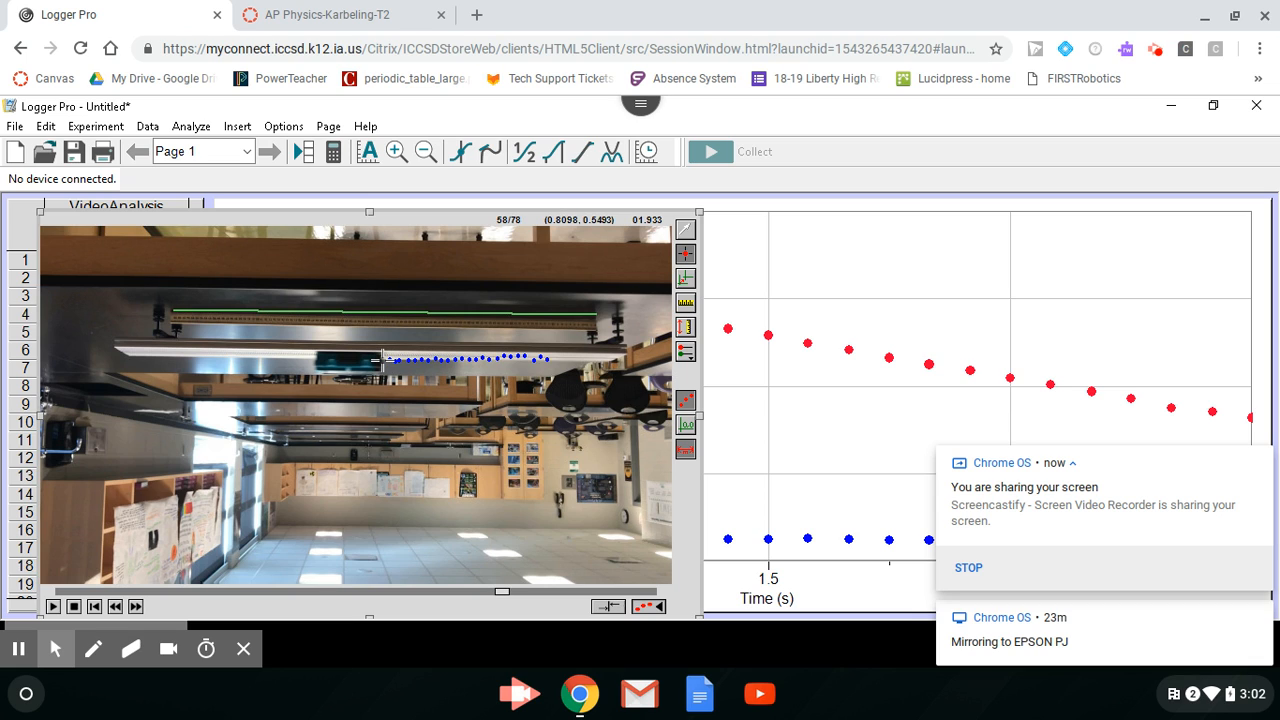
{"action": "left_click", "coordinate": [381, 359]}
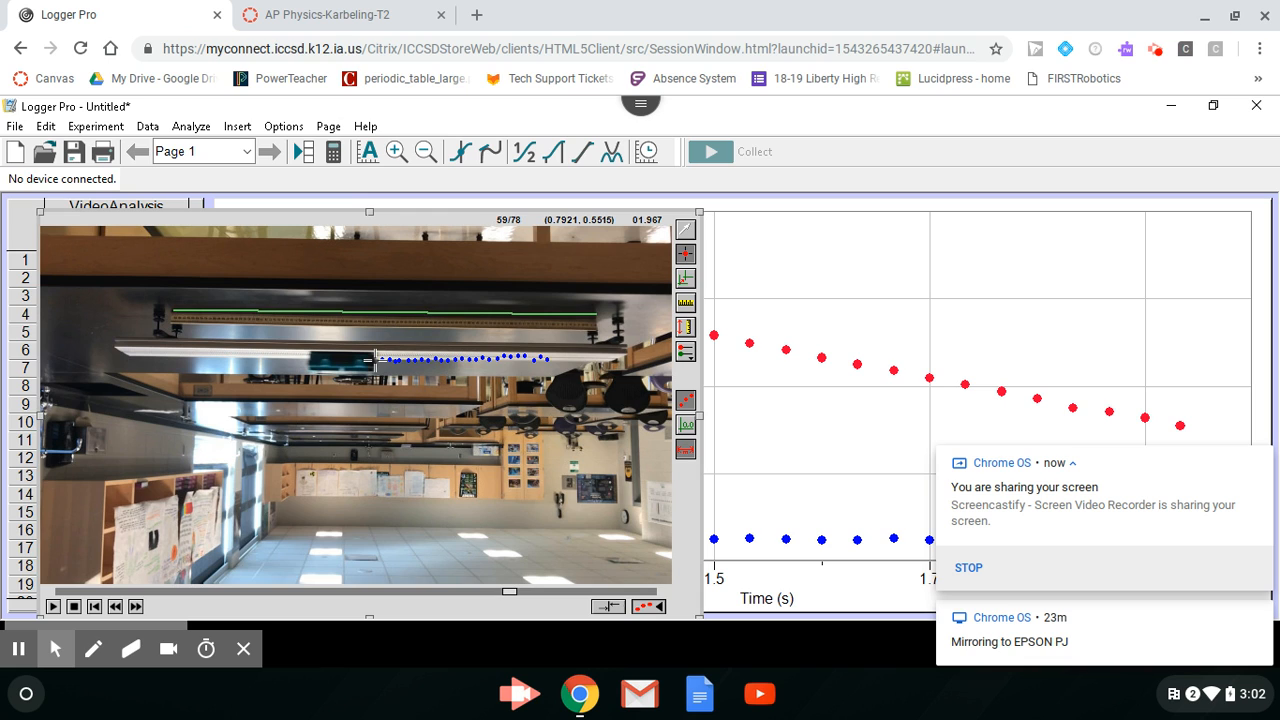
{"action": "left_click", "coordinate": [373, 359]}
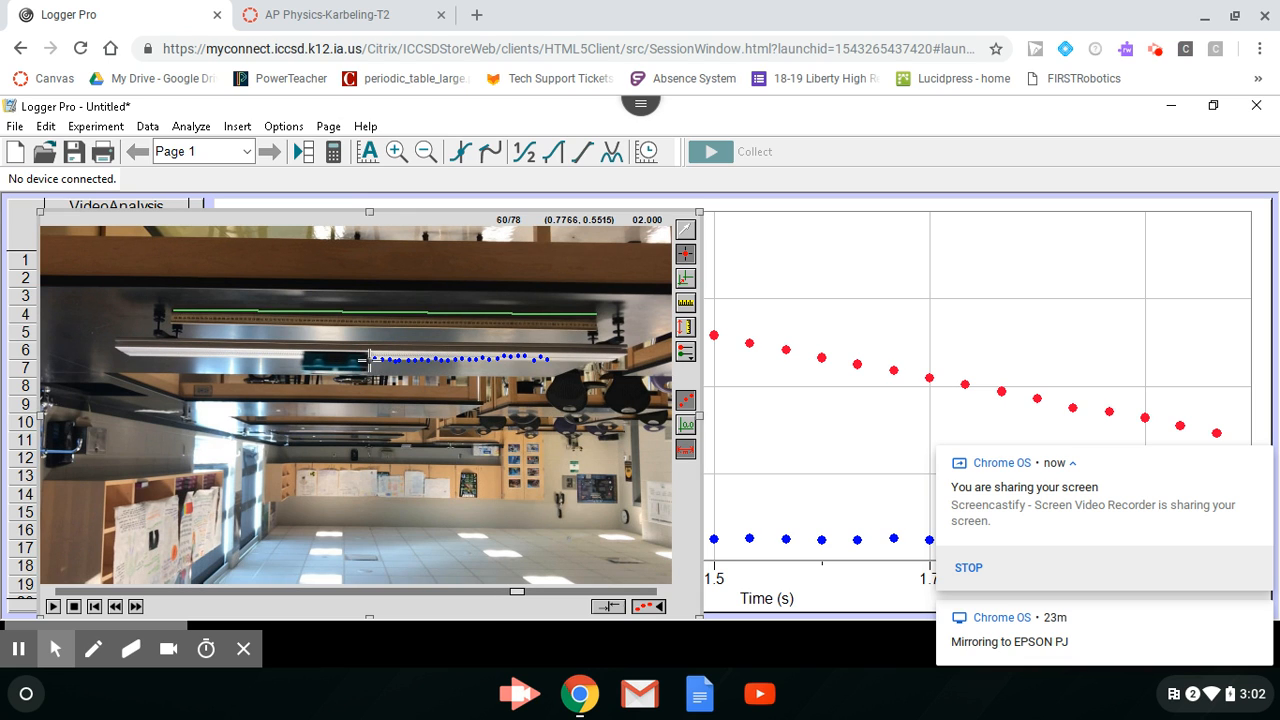
{"action": "left_click", "coordinate": [368, 359]}
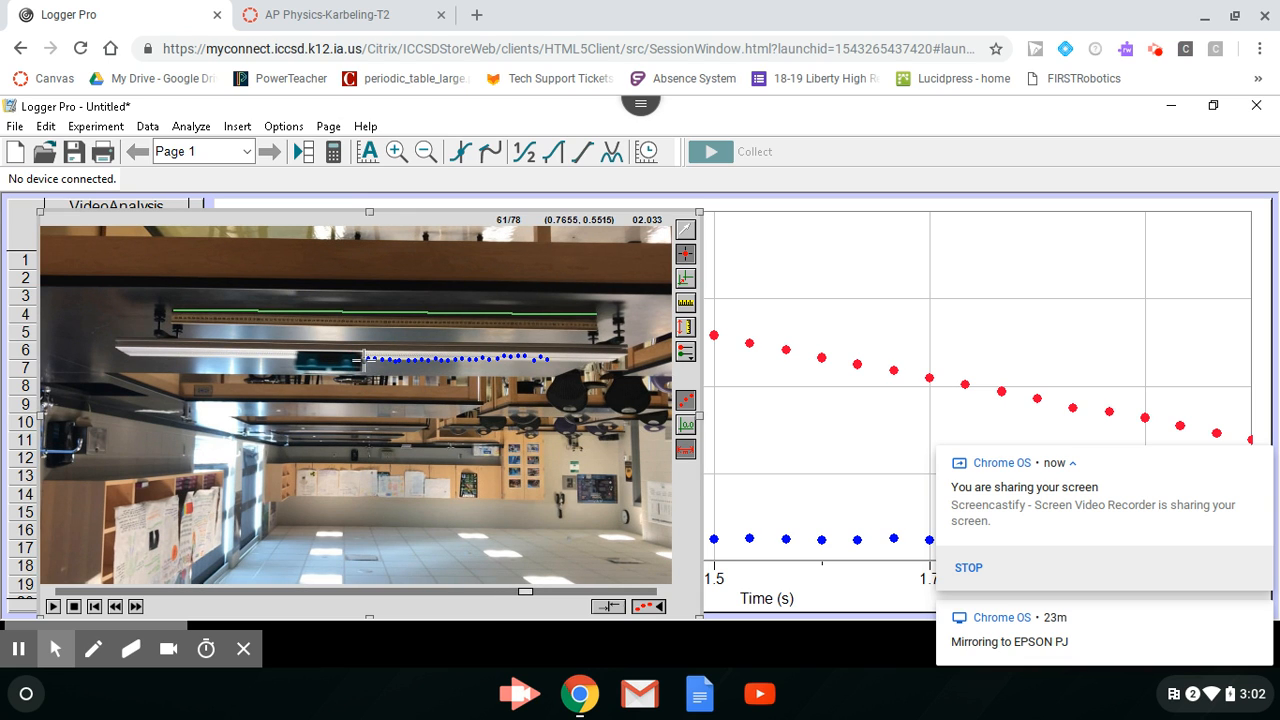
{"action": "left_click", "coordinate": [363, 359]}
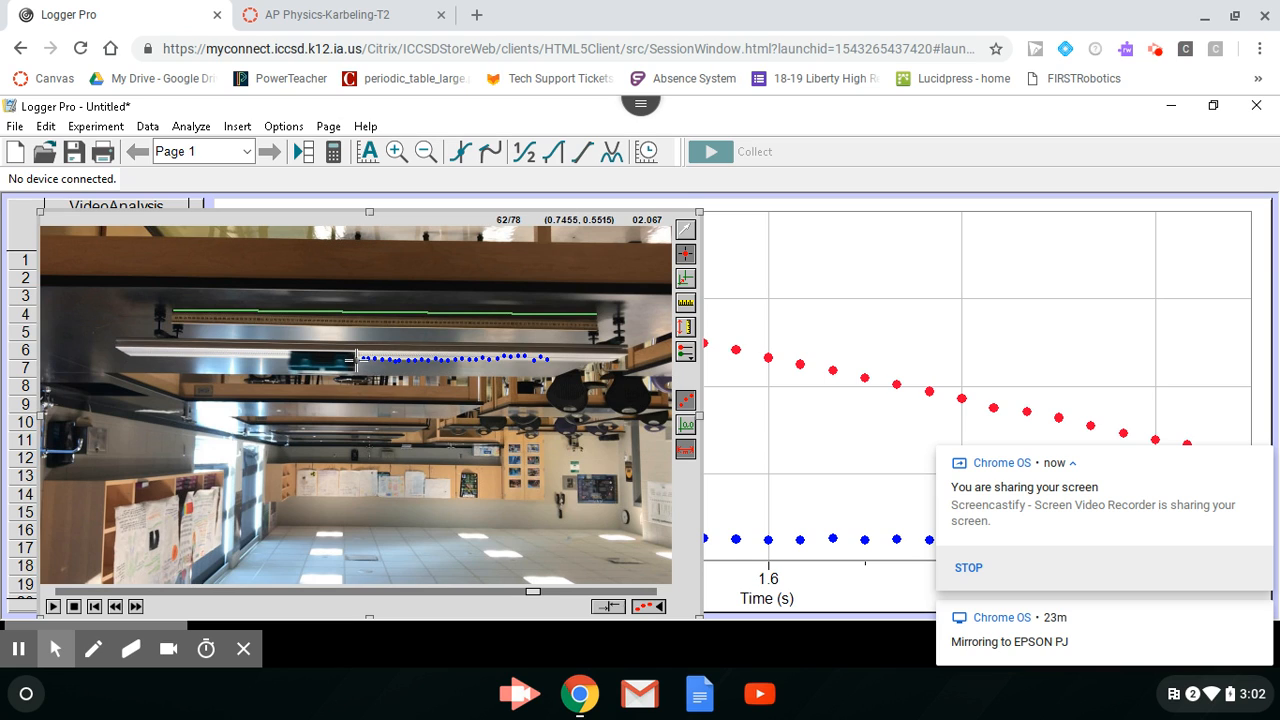
{"action": "left_click", "coordinate": [357, 359]}
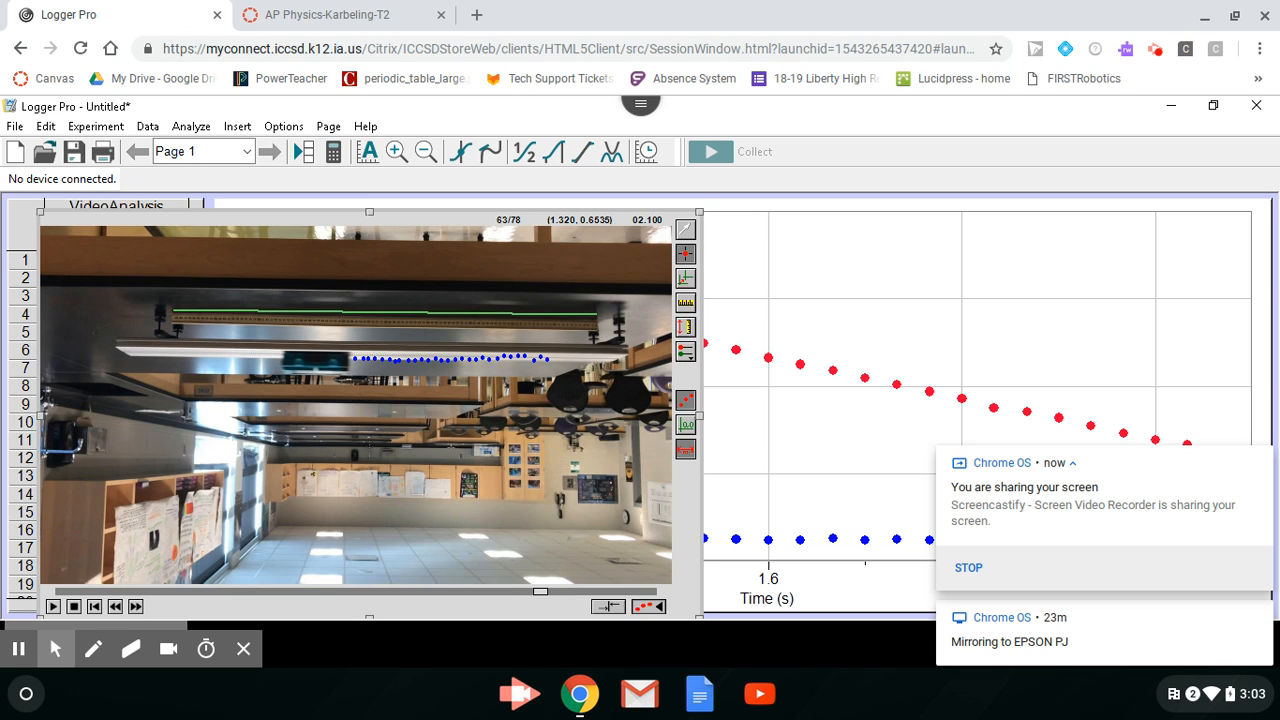
Bring the graph in front of the movie and remove the Y (m) column from its vertical axis, leaving only X (m)
{"action": "left_click", "coordinate": [877, 215]}
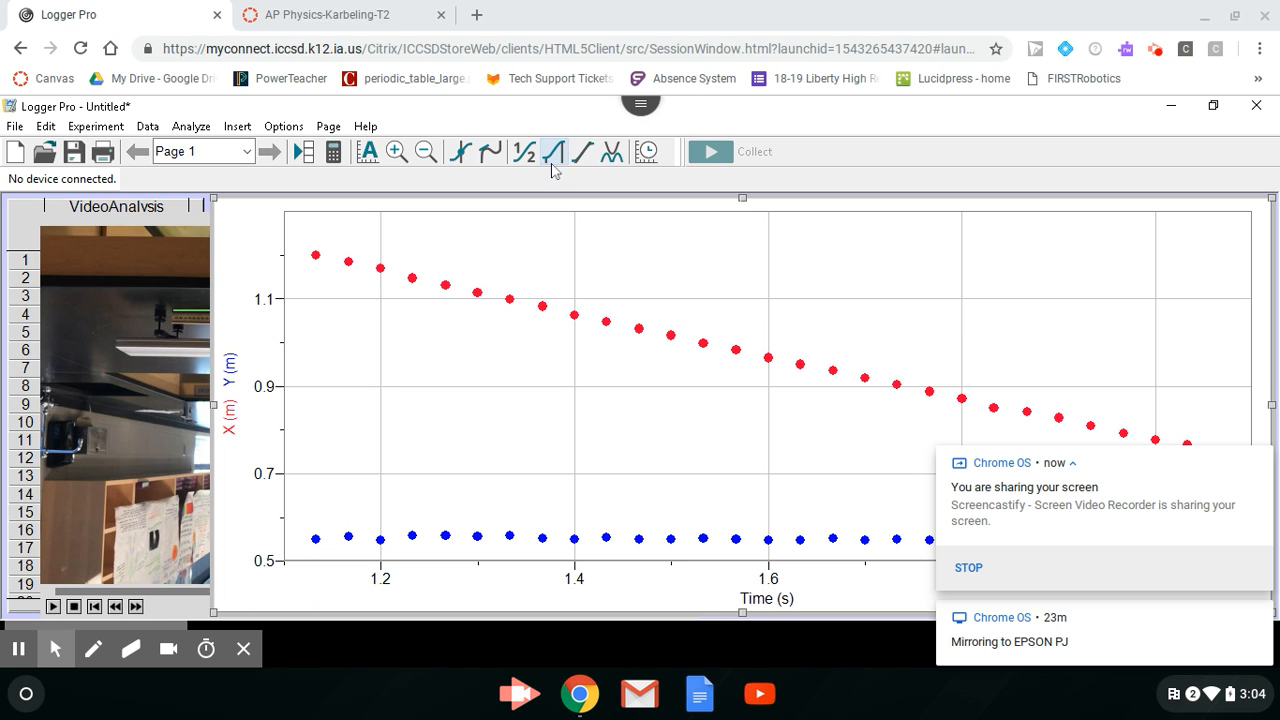
{"action": "left_click", "coordinate": [231, 388]}
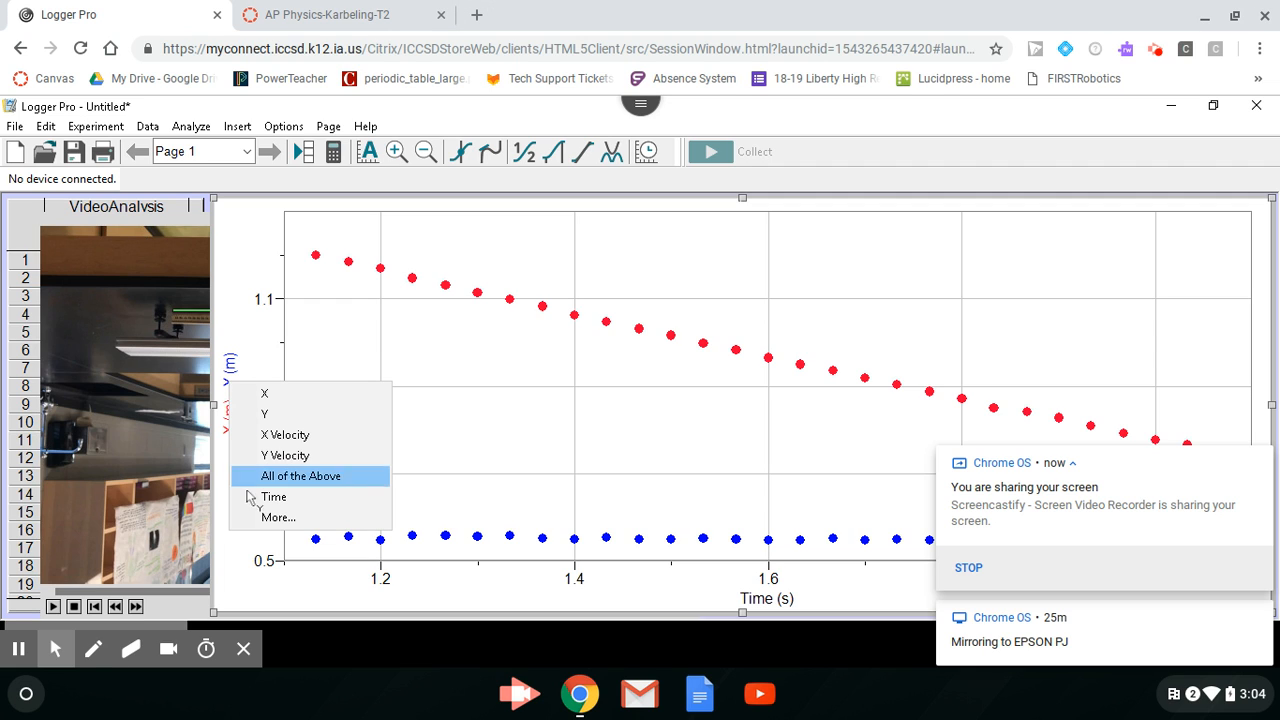
{"action": "left_click", "coordinate": [270, 522]}
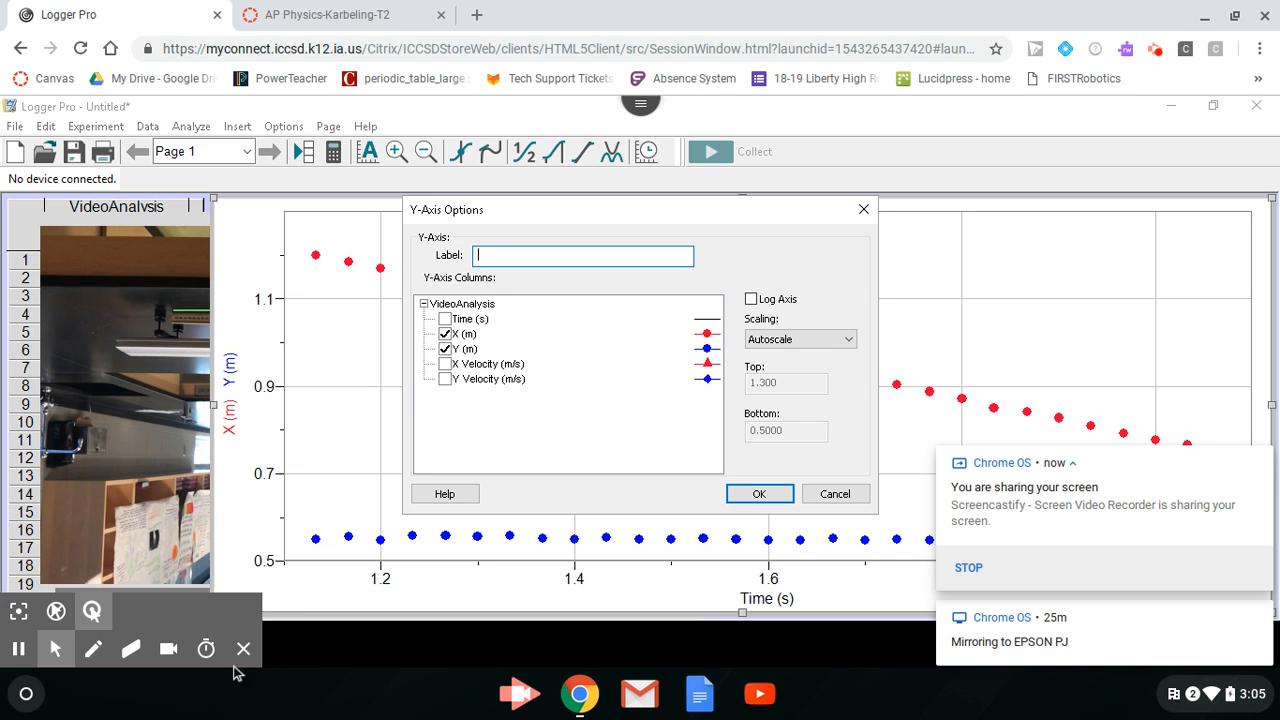
{"action": "left_click", "coordinate": [445, 349]}
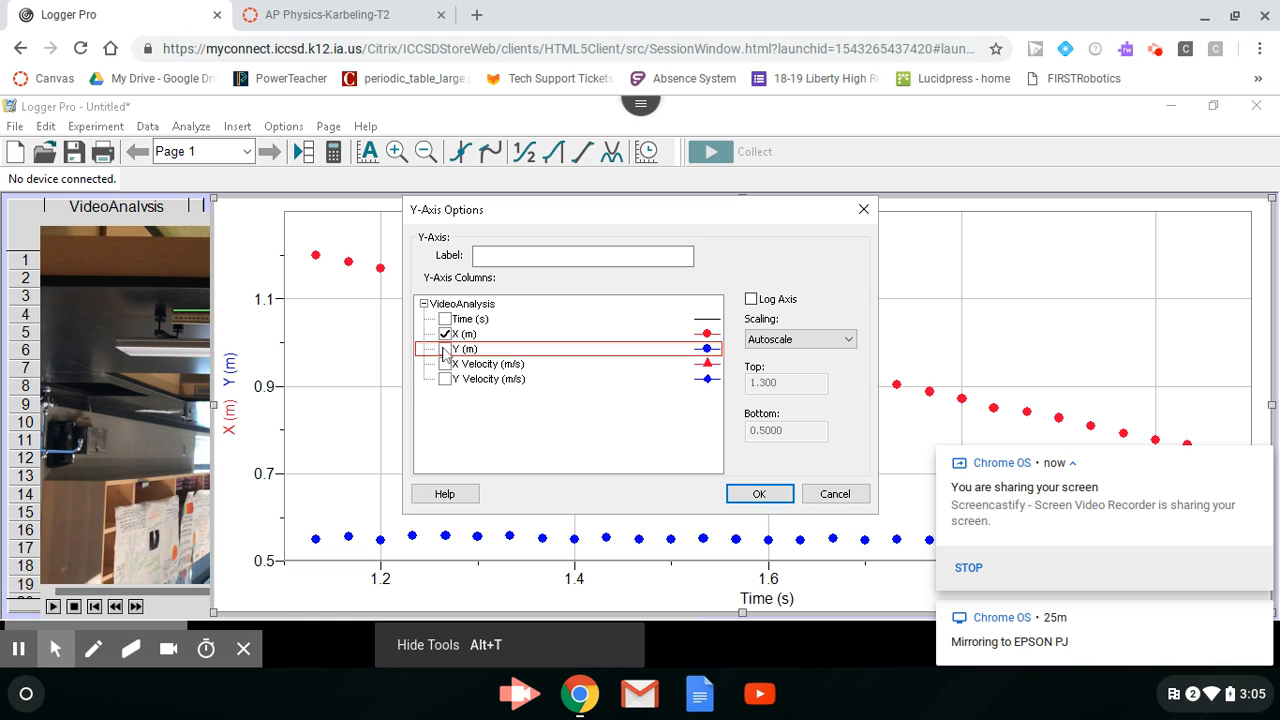
{"action": "left_click", "coordinate": [760, 494]}
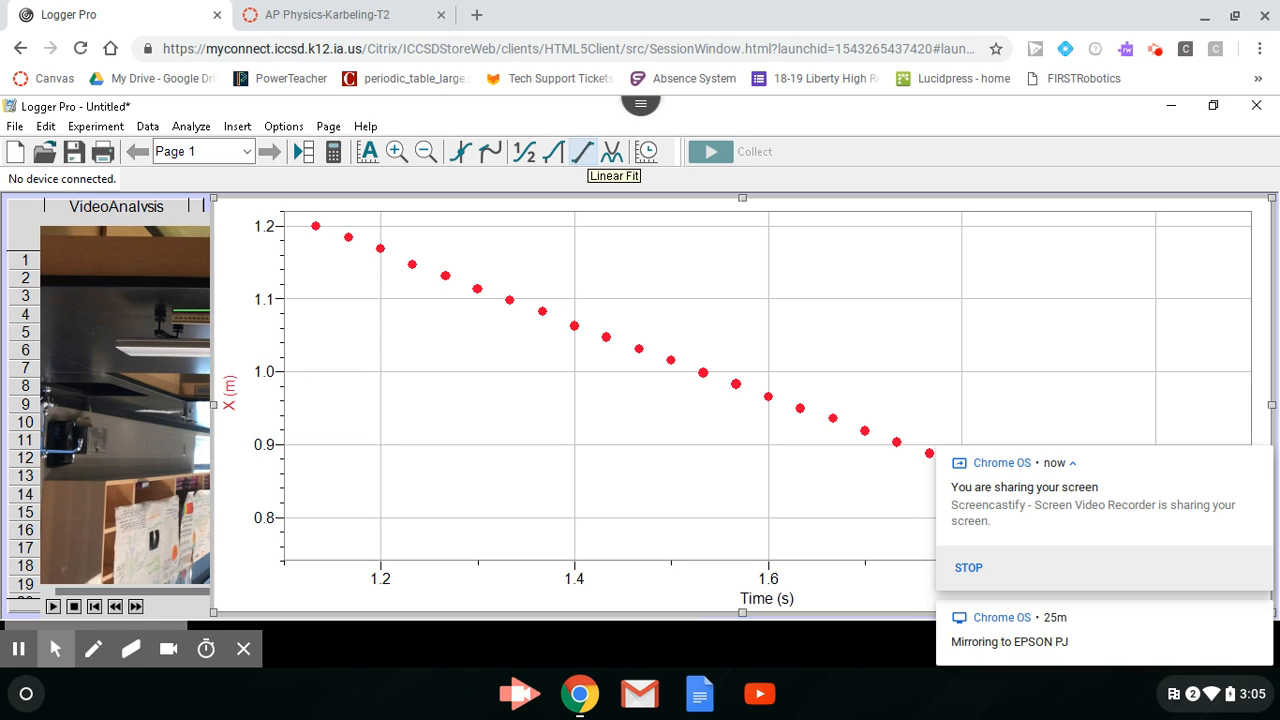
Review the columns available for the graph's vertical axis in the Y-Axis Options, including X Velocity
{"action": "left_click", "coordinate": [236, 392]}
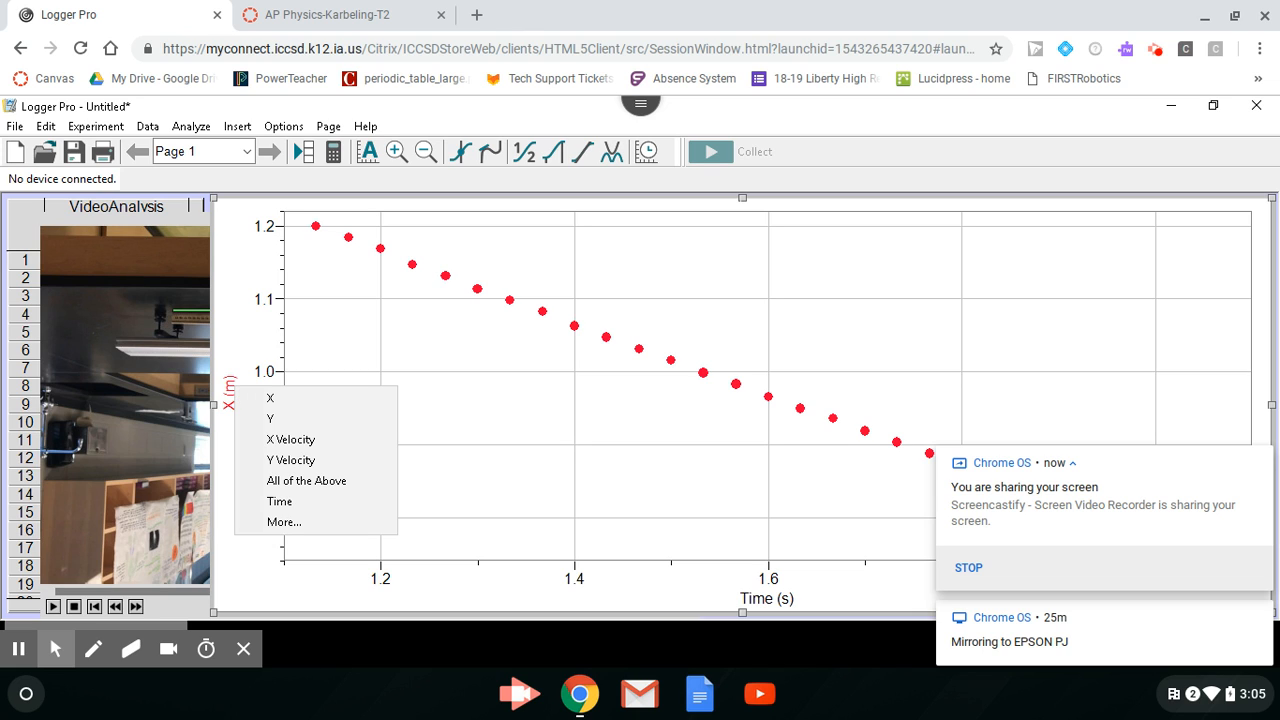
{"action": "left_click", "coordinate": [304, 526]}
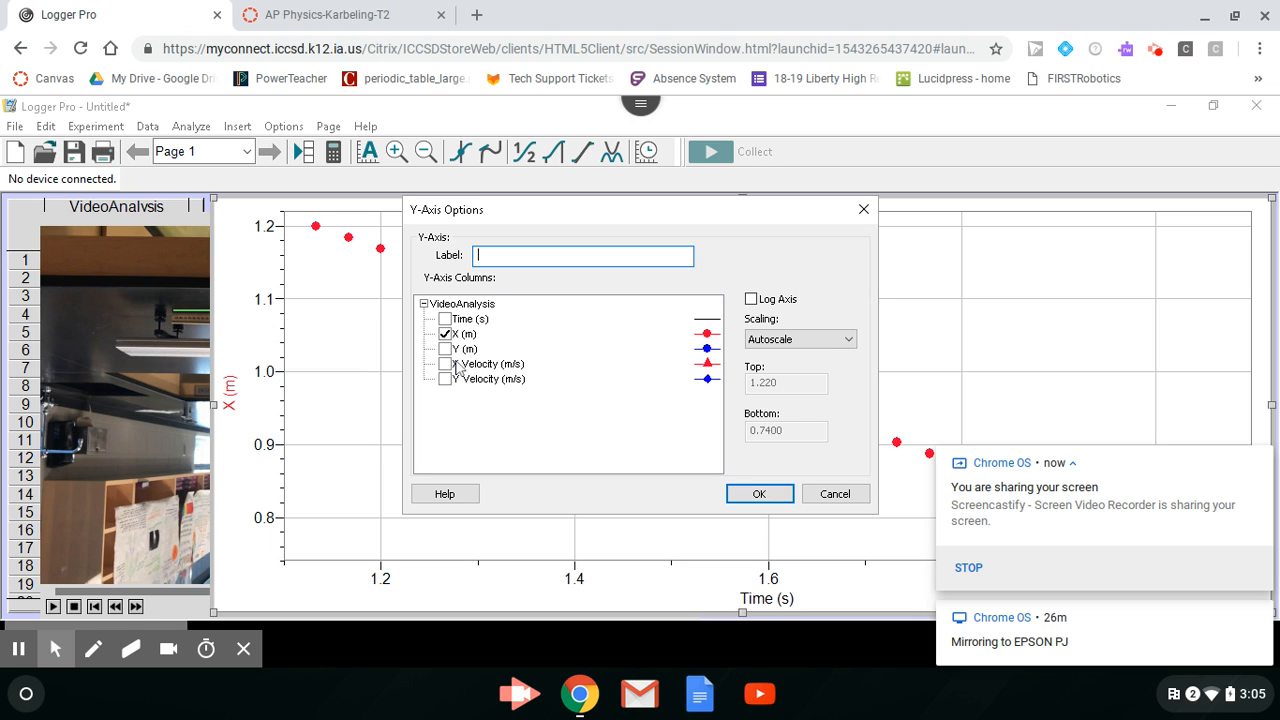
{"action": "left_click", "coordinate": [758, 500]}
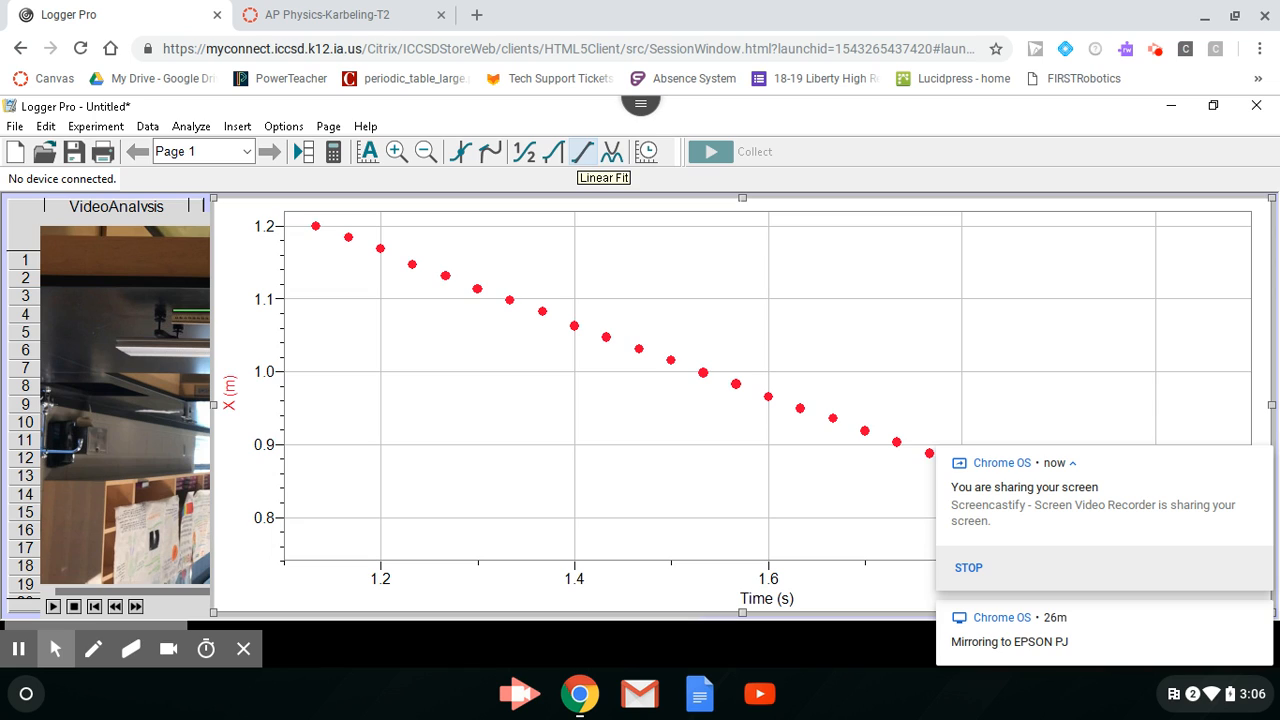
Apply a Linear Fit to the X position data and adjust the fit range's start bracket at the first data point
{"action": "left_click", "coordinate": [581, 153]}
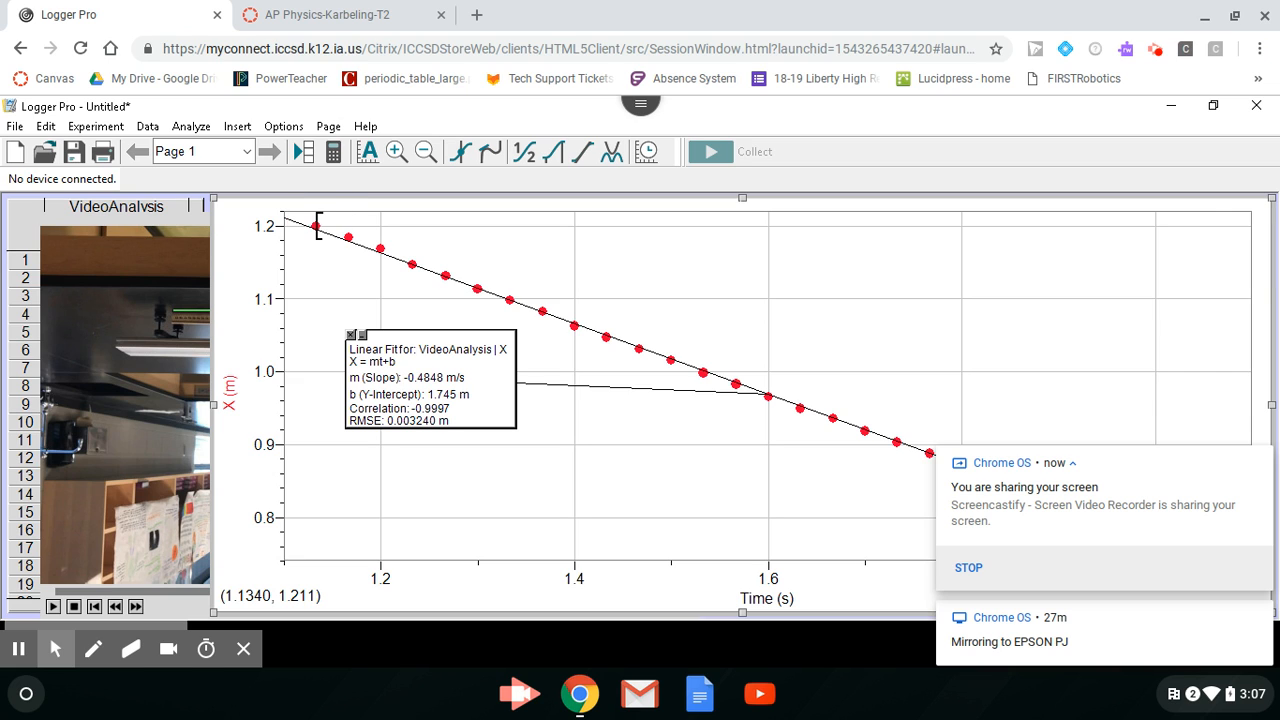
{"action": "mouse_move", "coordinate": [318, 225]}
{"action": "left_mouse_down"}
{"action": "mouse_move", "coordinate": [386, 223]}
{"action": "mouse_move", "coordinate": [313, 212]}
{"action": "left_mouse_up"}
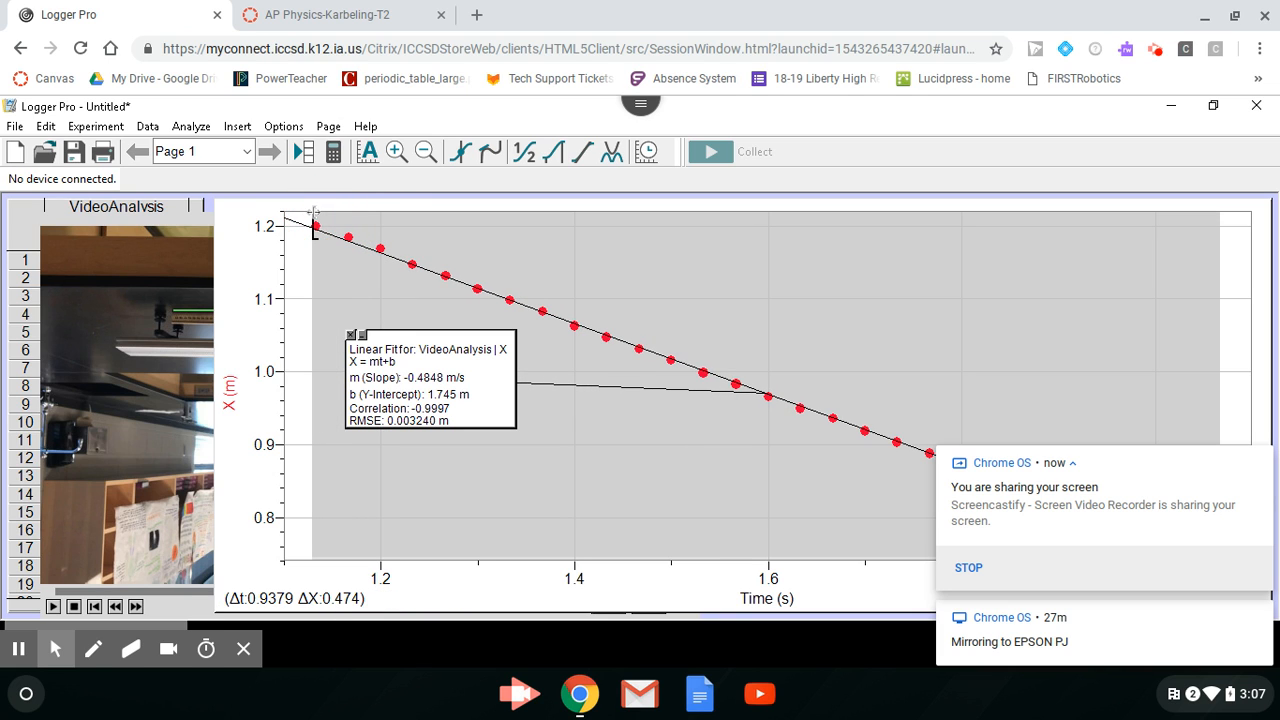